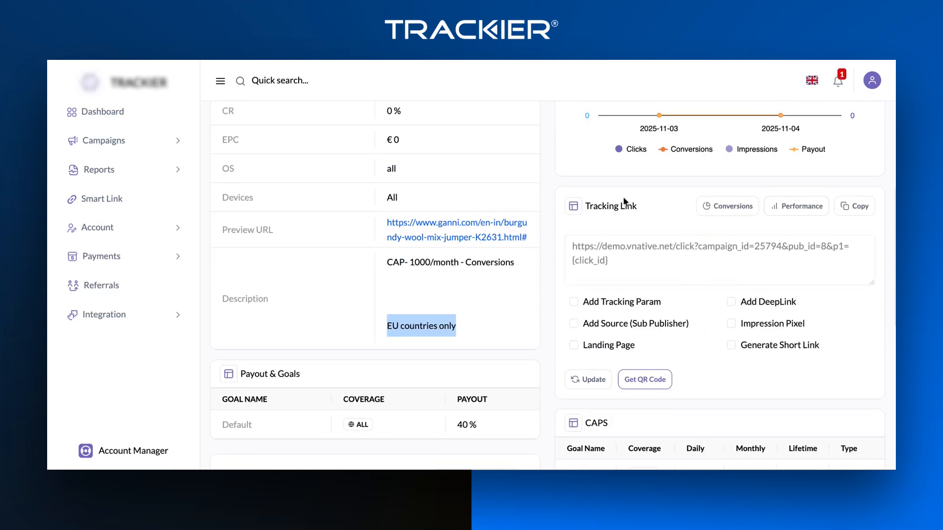
Copy the campaign's tracking link, including its click_id parameter
click(691, 253)
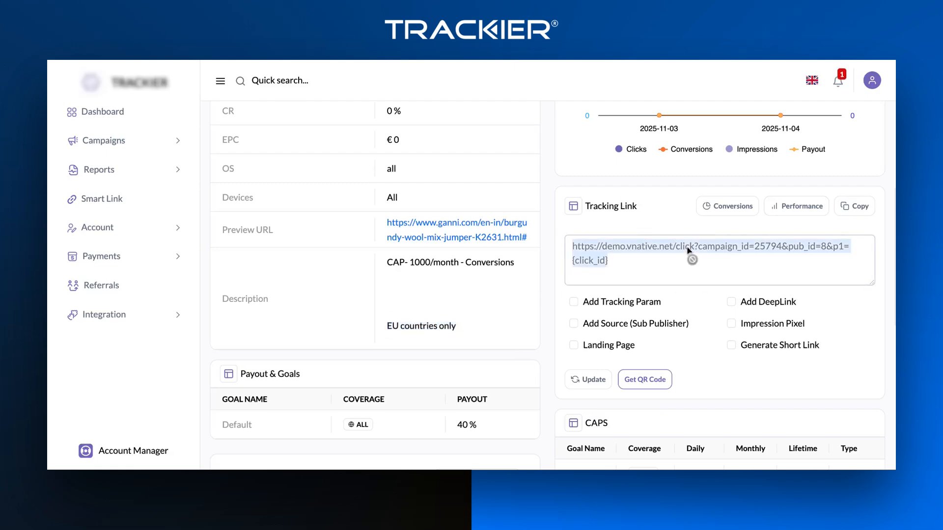
click(841, 217)
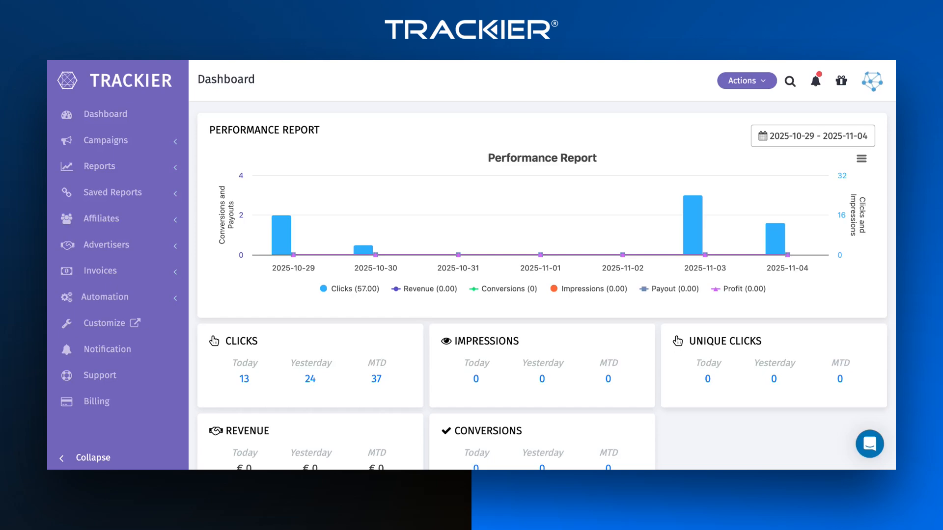
Start a new campaign with the Sale objective and select the vnative advertiser account
click(154, 144)
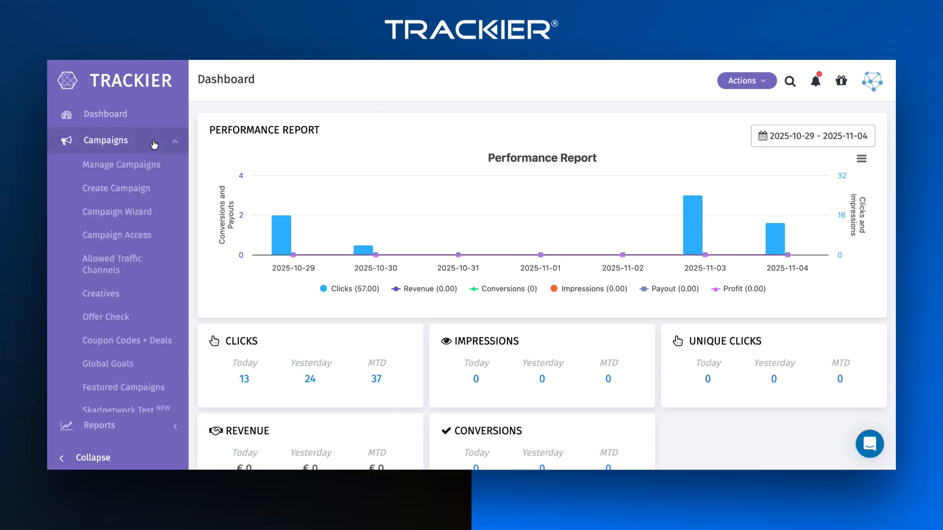
click(129, 196)
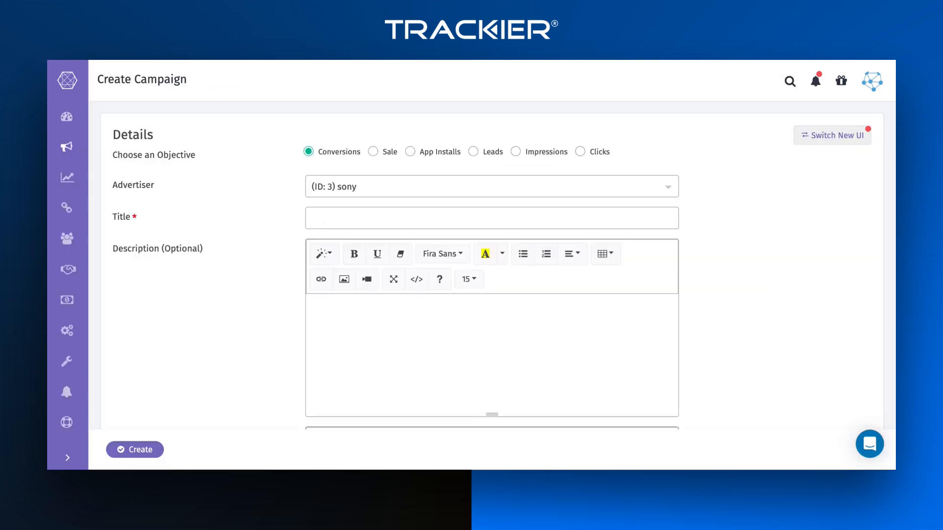
click(373, 152)
click(390, 183)
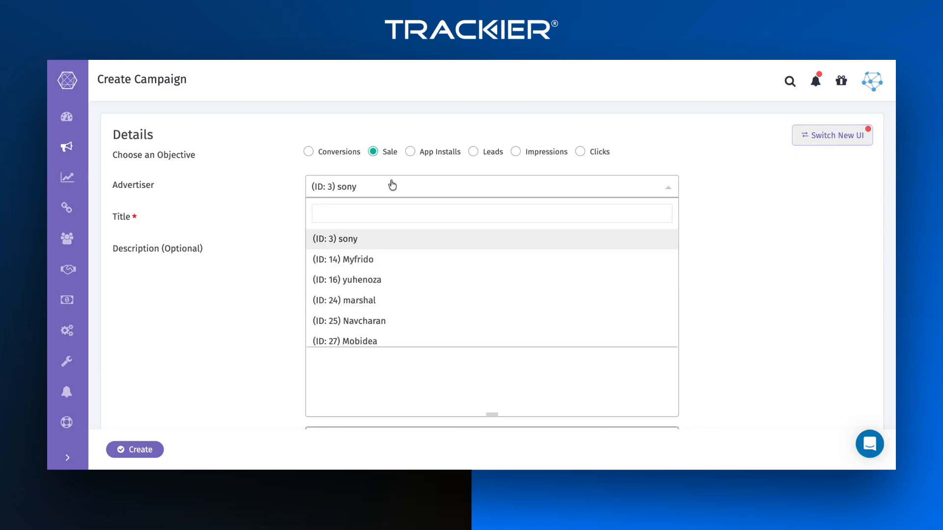
scroll(407, 299, down, 2)
click(373, 309)
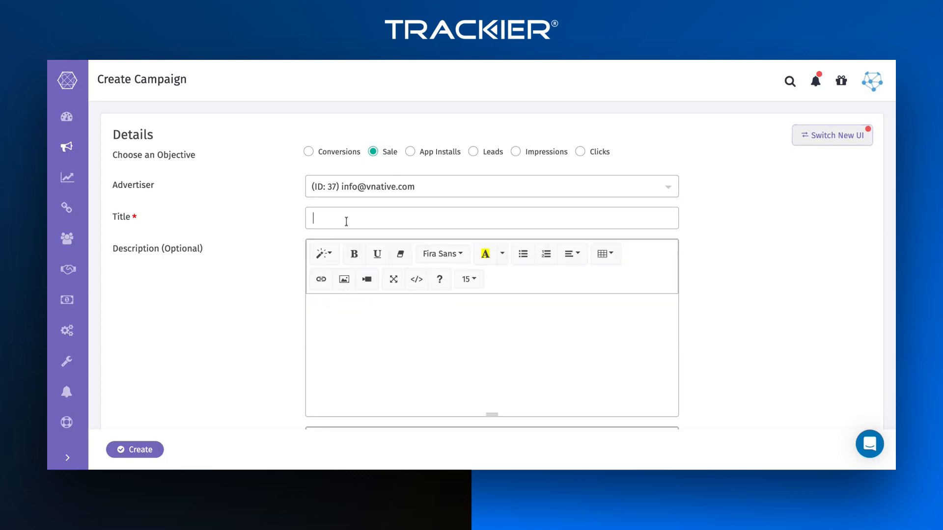
Title the campaign "Red Summer Dress- EU" and enter "EU countries only" as its description
text(Red Summ)
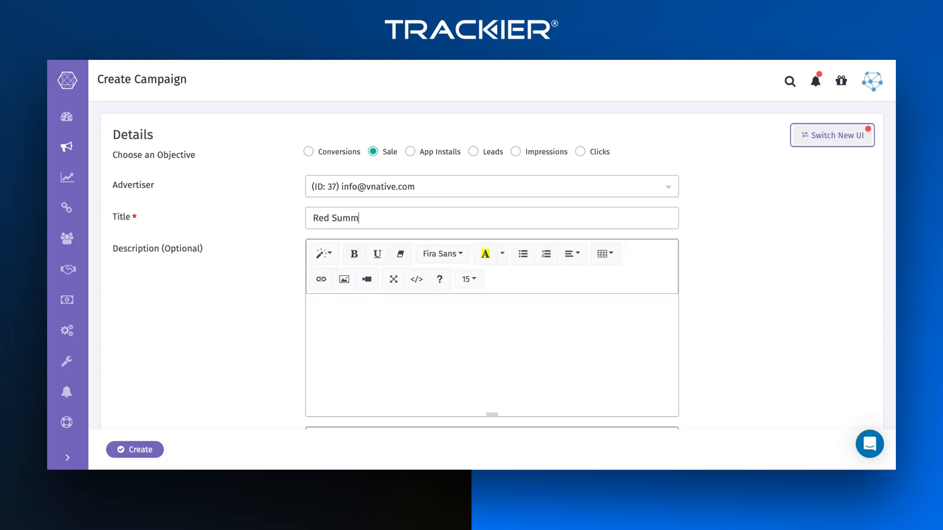
text(er Dress- EU)
click(324, 296)
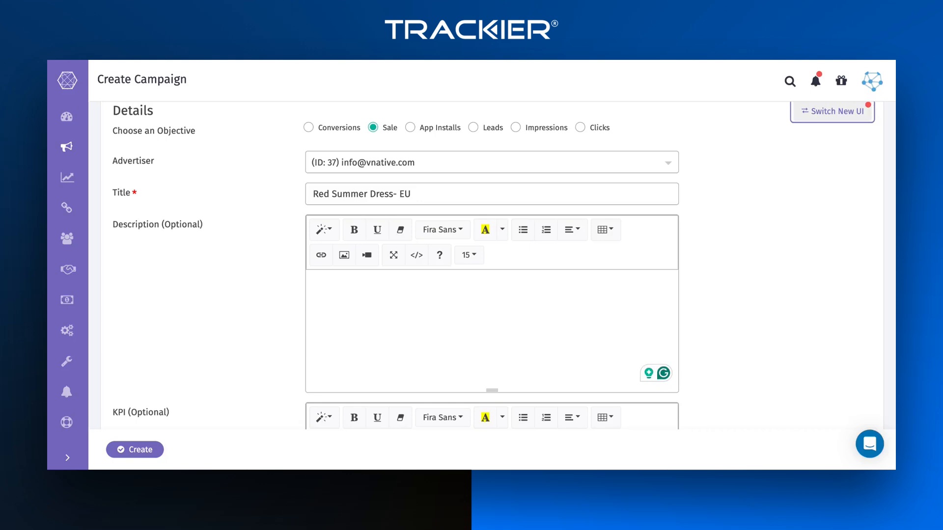
text(EU countries only)
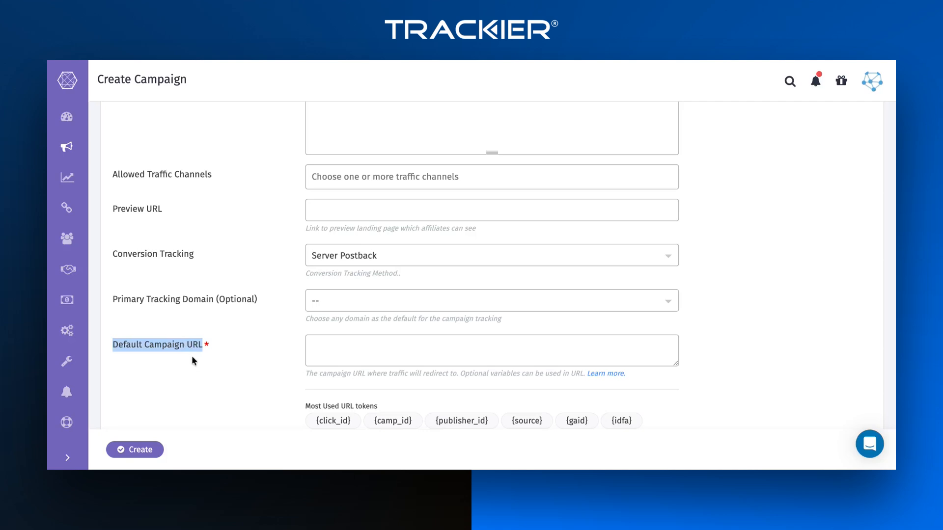
click(317, 358)
text(https://demo.vnative.net/click?campaign_id=25794&pub_id=8&p1={click_id})
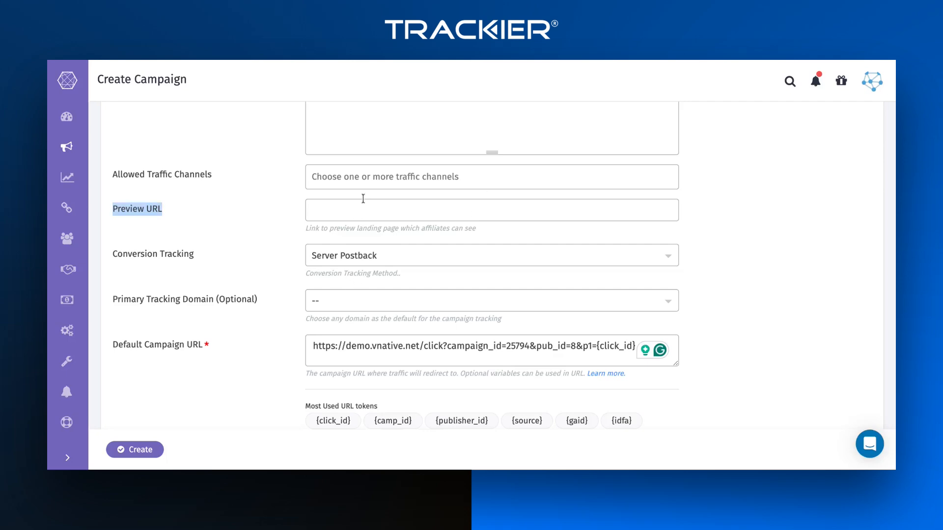
text(https://www.gsmi.com/en-in/burgundy-wool-mix-jumper-62031.html#)
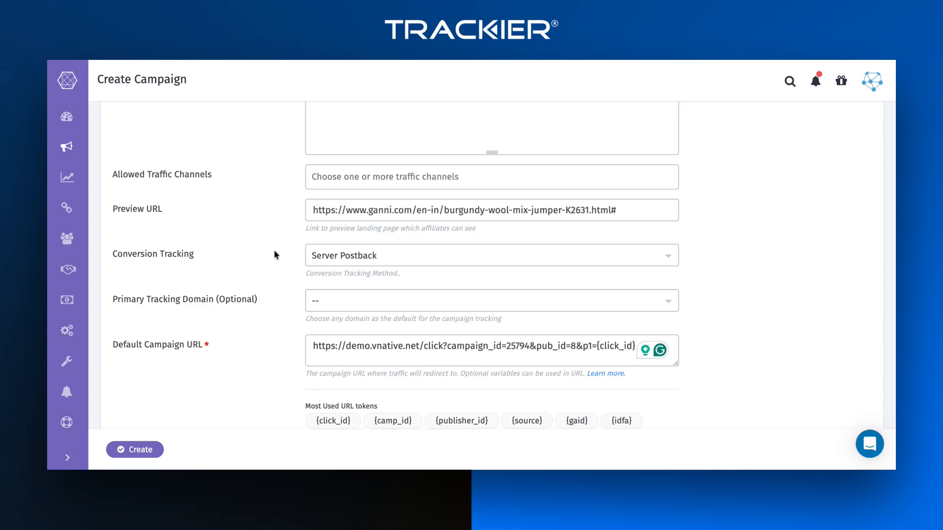
Review the available conversion tracking methods and the p1={click_id} parameter in the default campaign URL
scroll(273, 250, down, 4)
scroll(273, 249, up, 3)
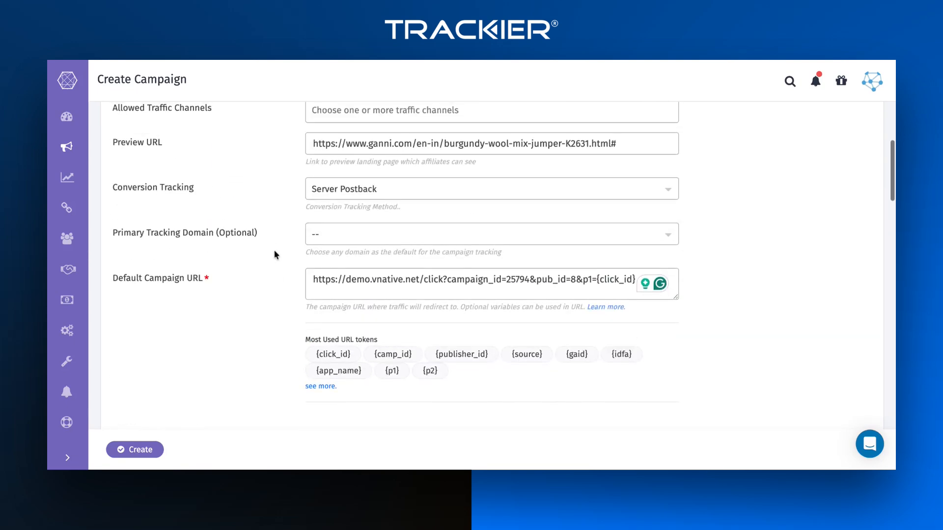
click(393, 194)
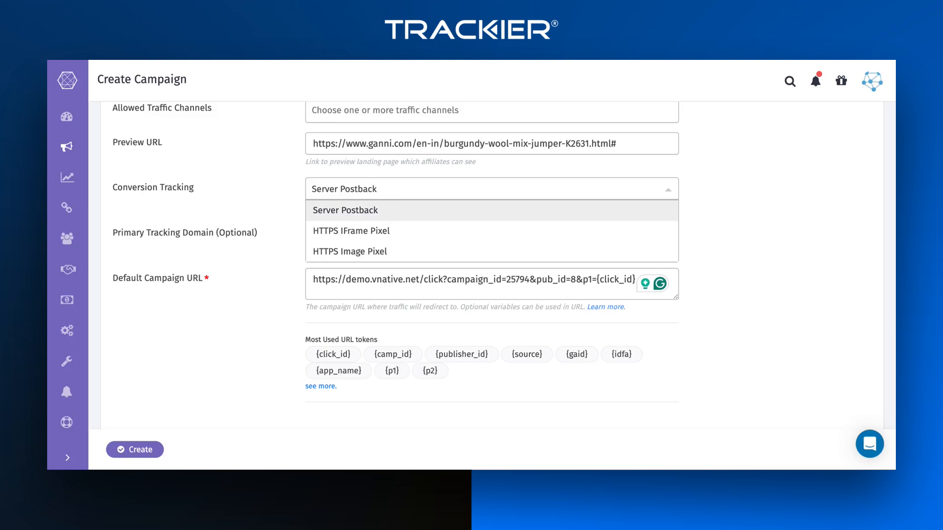
key(Escape)
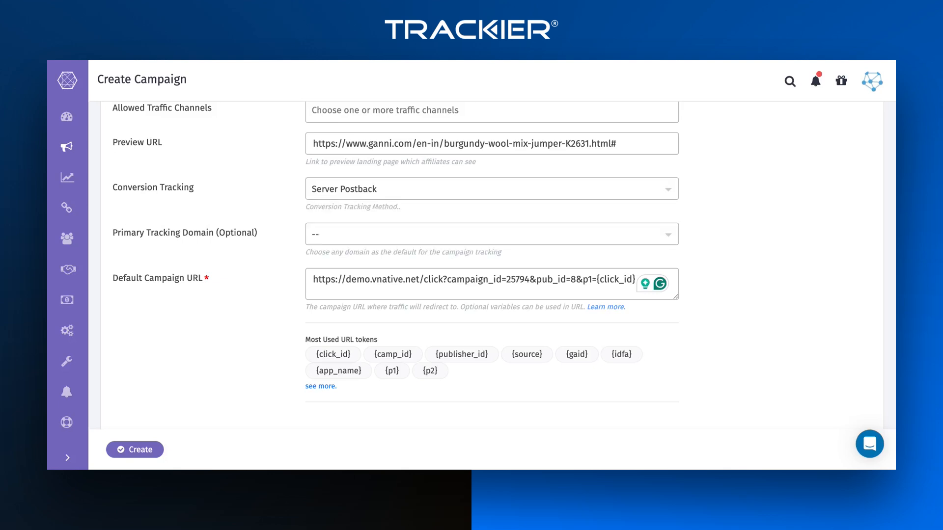
scroll(287, 283, down, 3)
scroll(574, 216, up, 1)
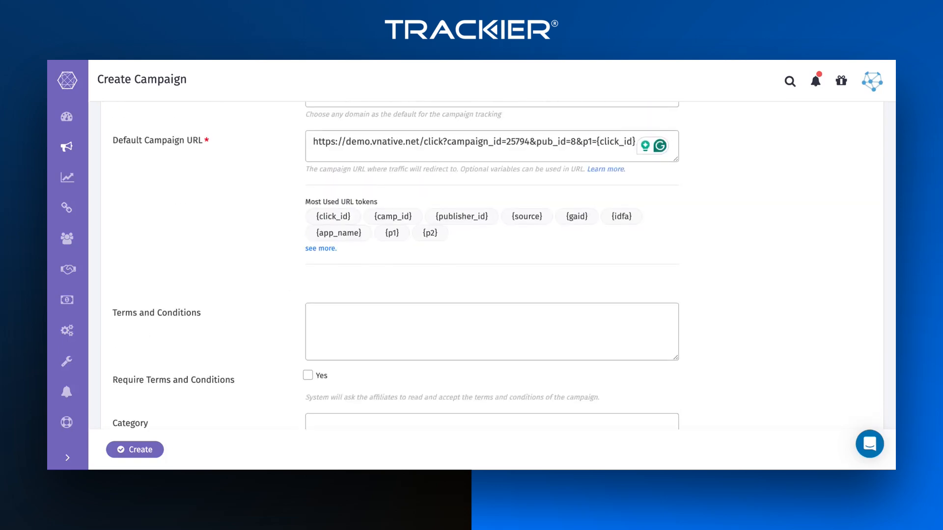
double_click(617, 191)
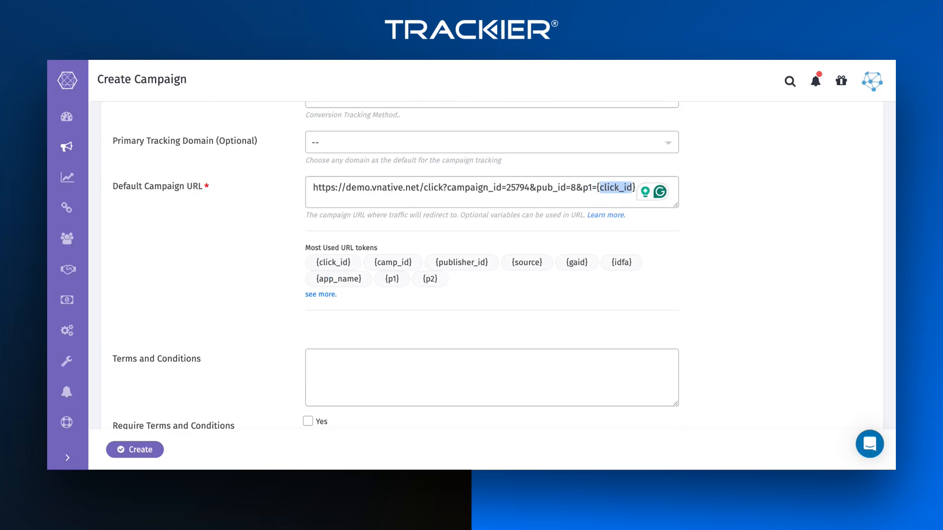
double_click(586, 187)
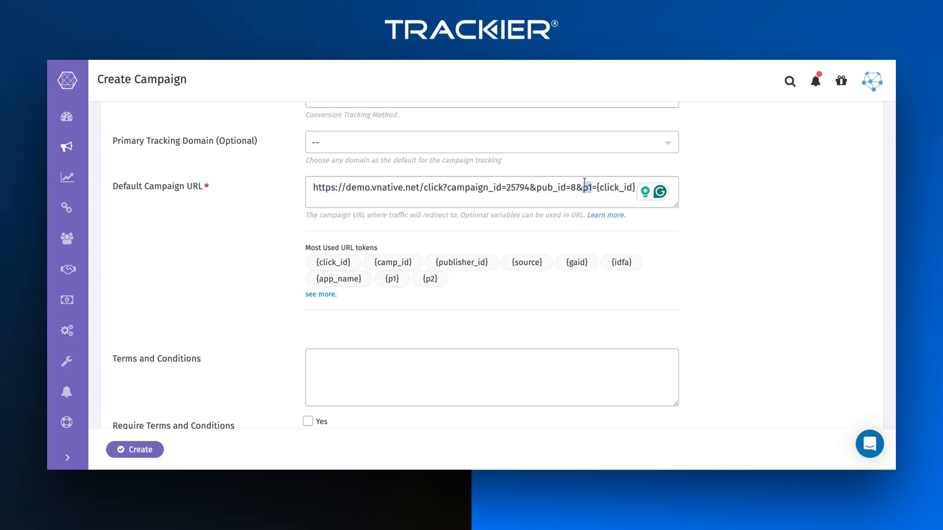
triple_click(621, 188)
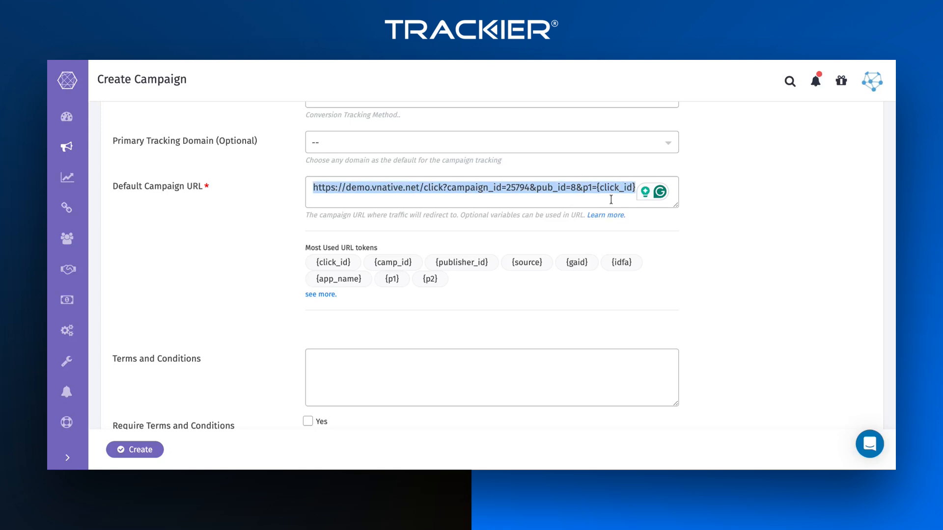
click(611, 200)
Set the campaign's revenue to 100% and its affiliate payout to 20%
scroll(176, 304, down, 10)
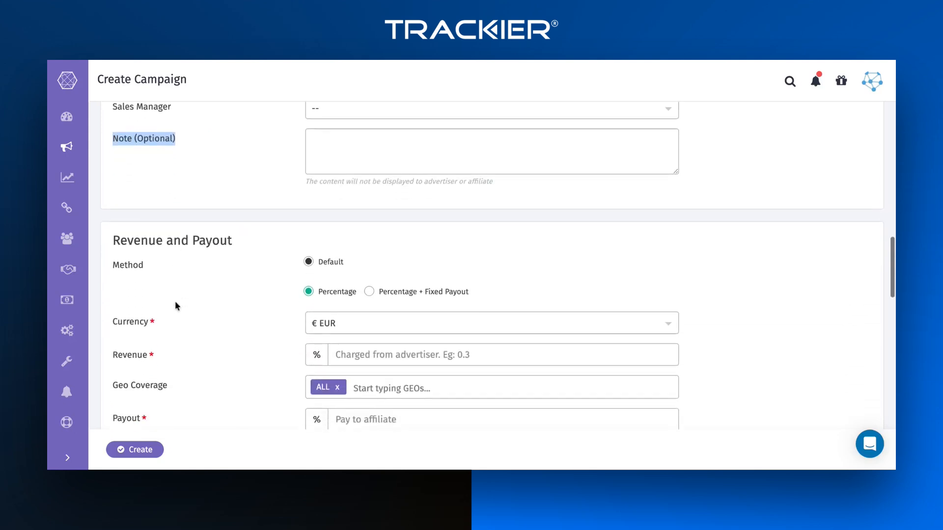
scroll(175, 304, down, 1)
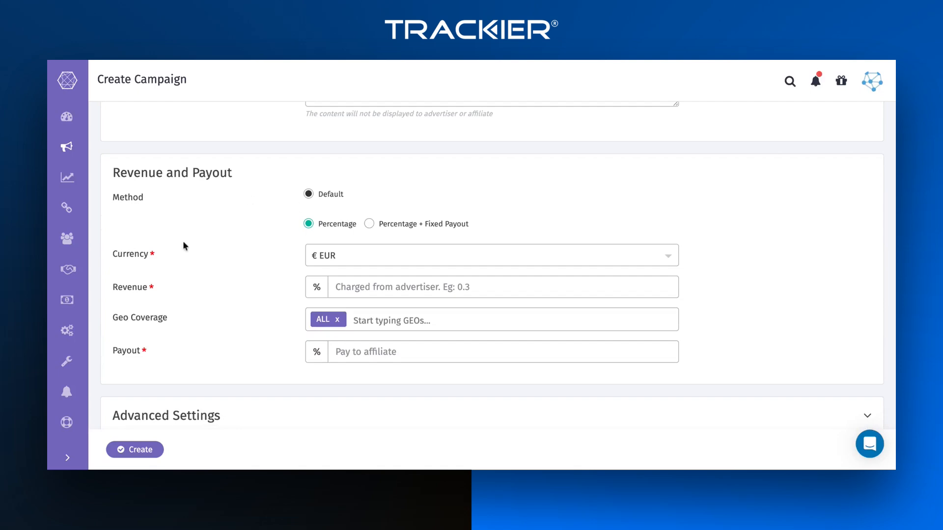
click(373, 286)
text(100)
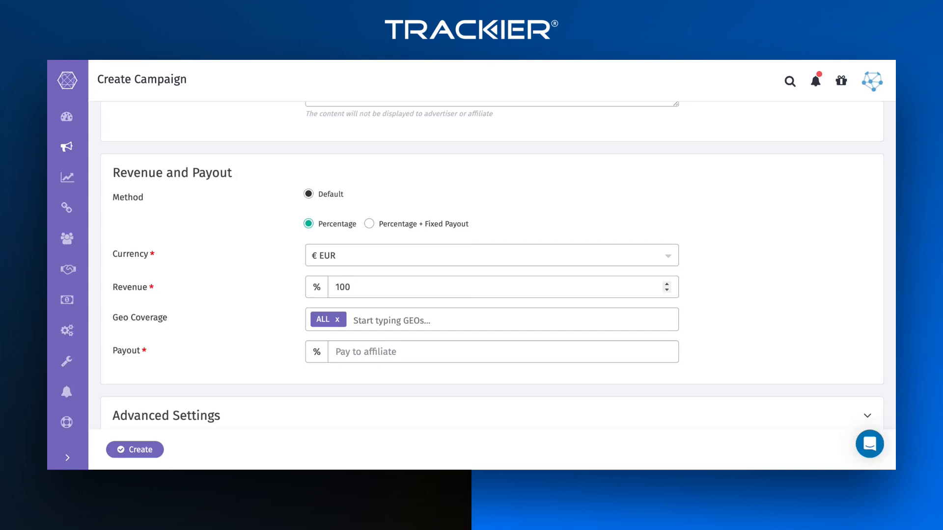
click(372, 352)
text(20)
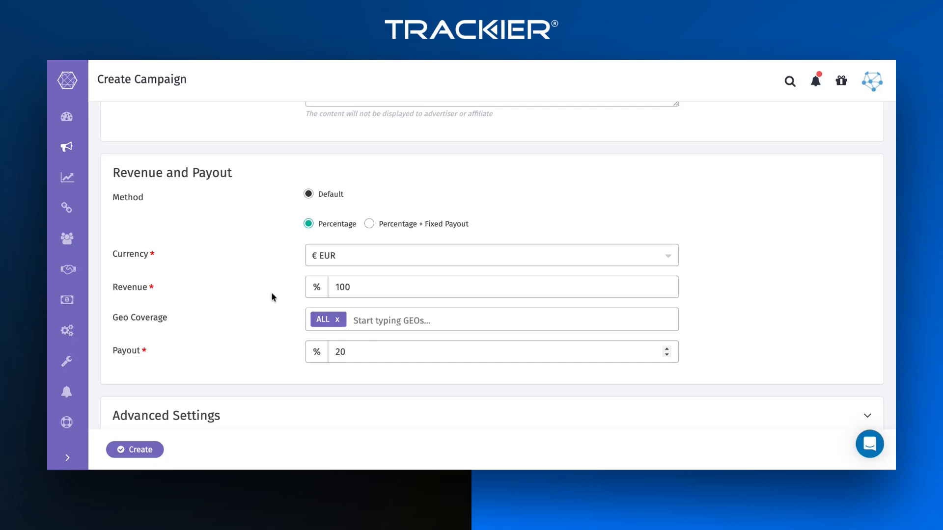
Attach the image "Screenshot 2025-10-28 at 2.01.19 AM" as the thumbnail in the advanced settings and create the campaign
scroll(253, 290, down, 6)
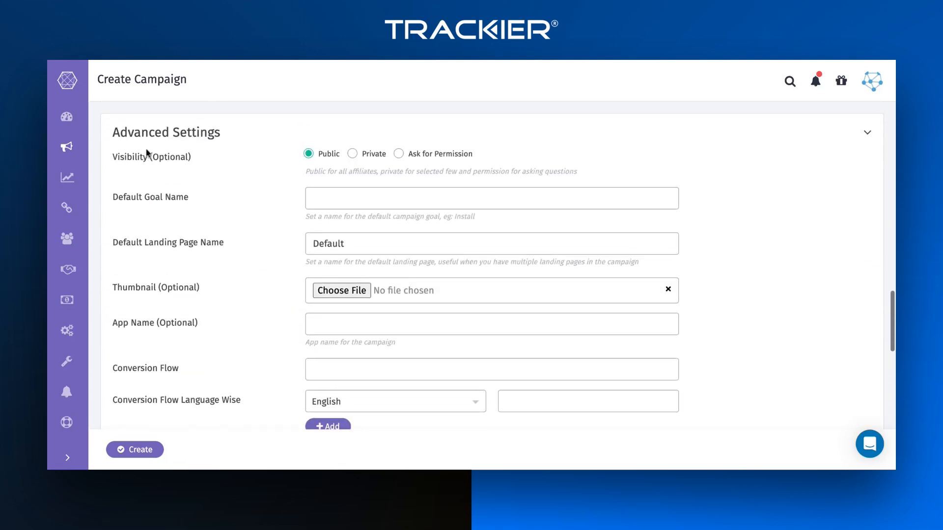
click(179, 133)
click(250, 324)
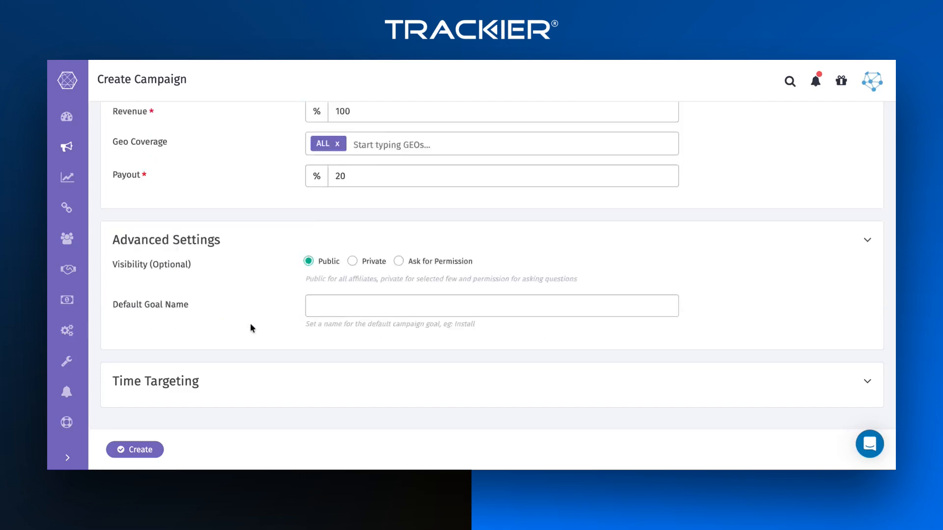
scroll(249, 323, down, 3)
triple_click(157, 140)
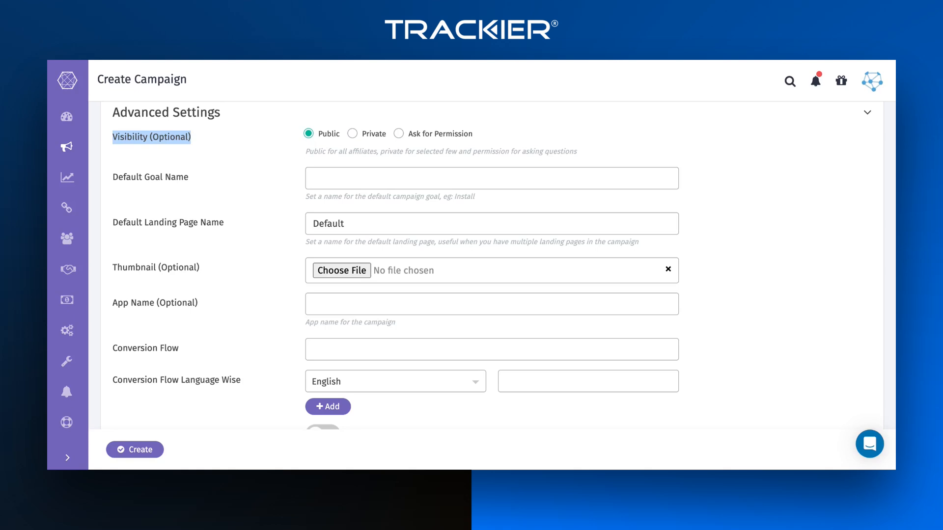
scroll(298, 284, down, 1)
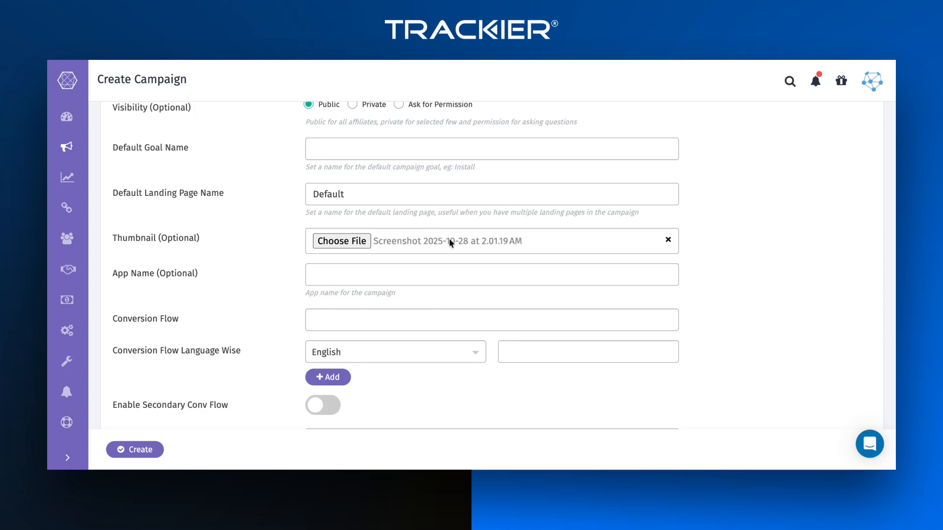
click(323, 242)
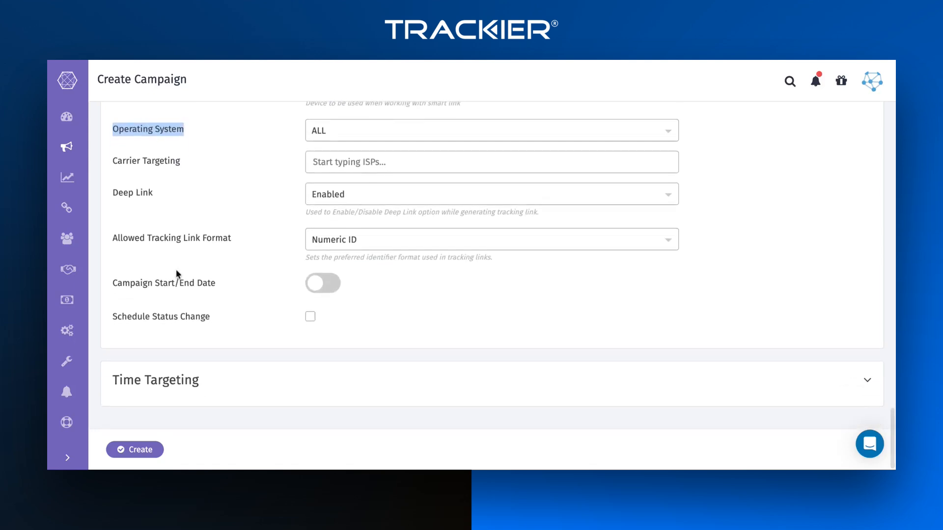
scroll(308, 349, down, 1)
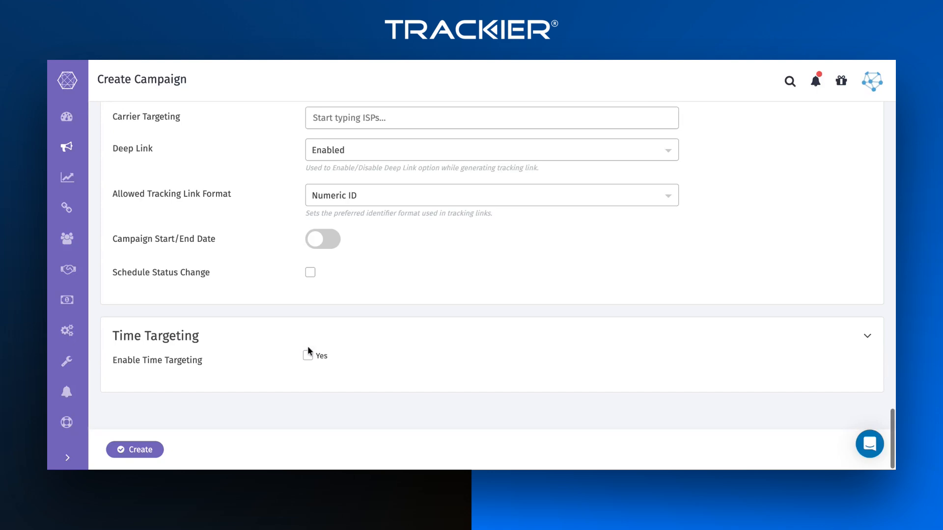
click(133, 450)
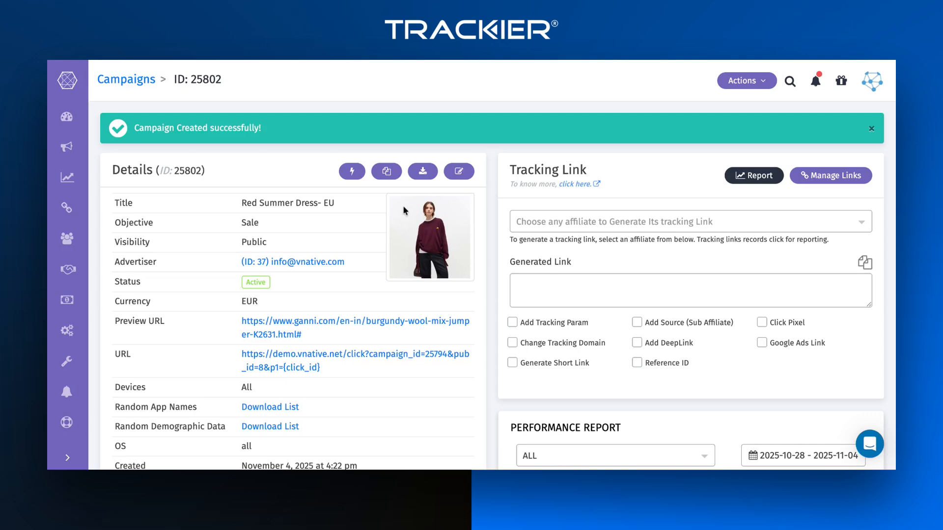
Open the new campaign's settings and examine its e-commerce options for multiple conversions and the payout revenue calculation parameter
scroll(541, 264, down, 10)
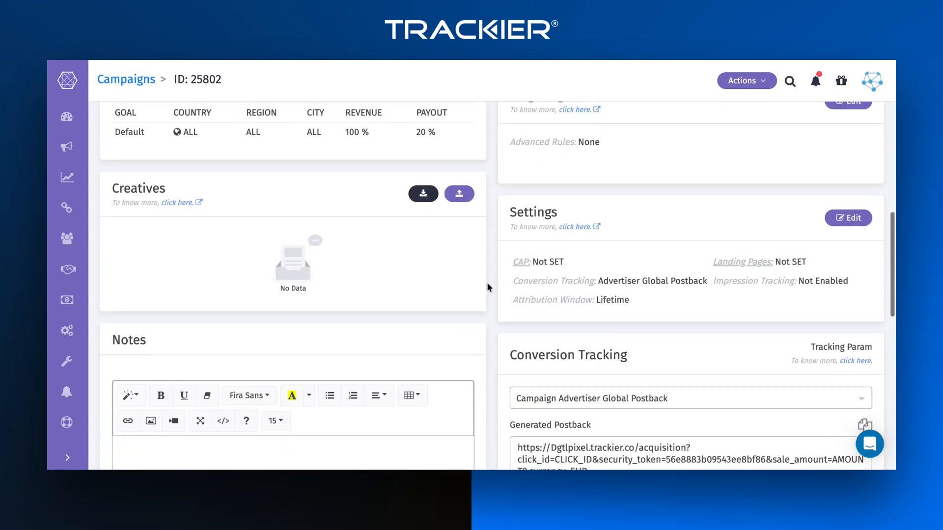
click(848, 221)
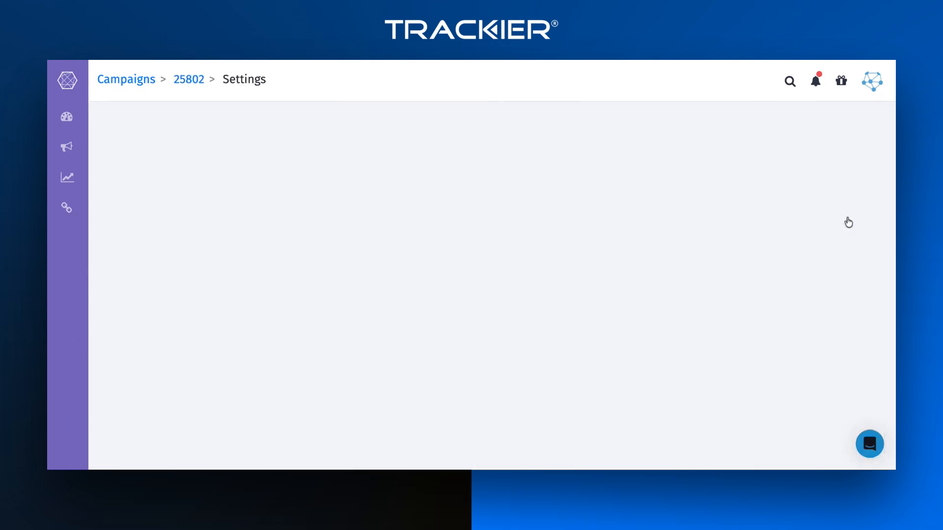
scroll(697, 291, down, 8)
scroll(700, 296, down, 6)
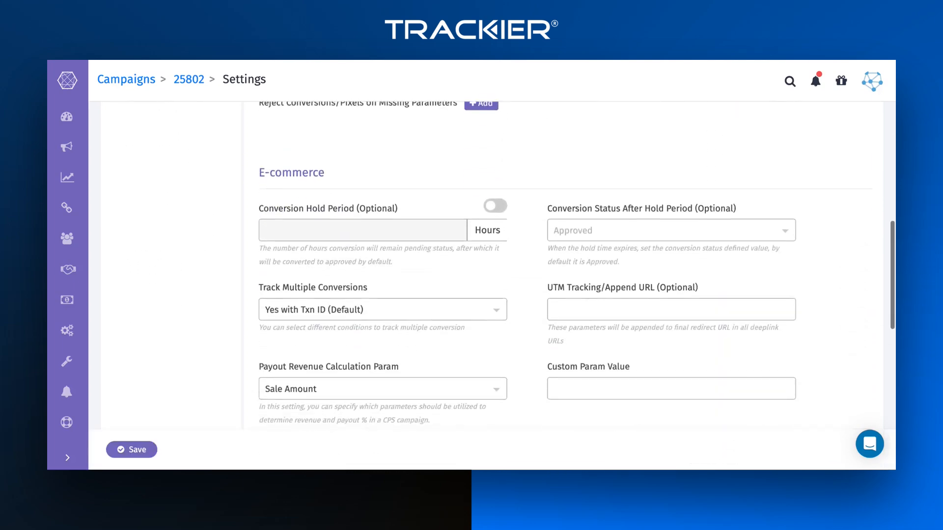
double_click(327, 278)
scroll(352, 281, down, 2)
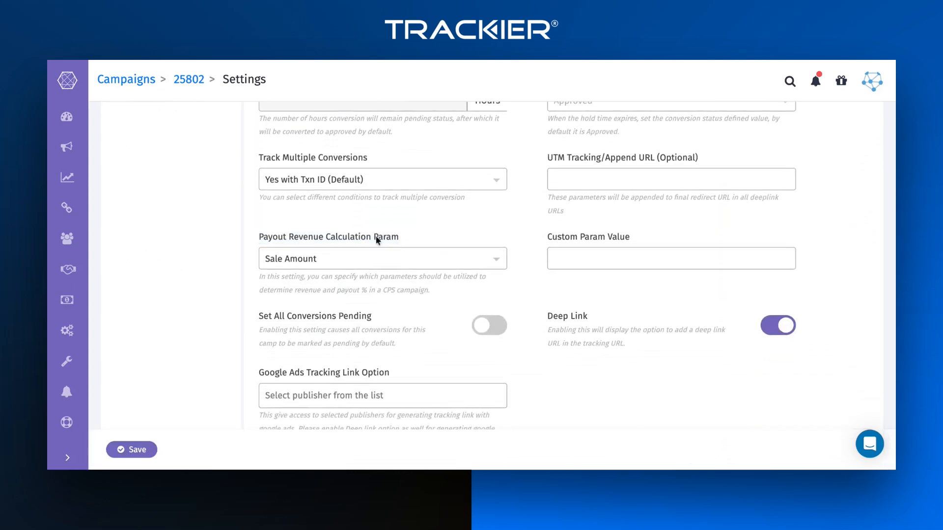
click(369, 251)
scroll(337, 352, down, 5)
click(308, 373)
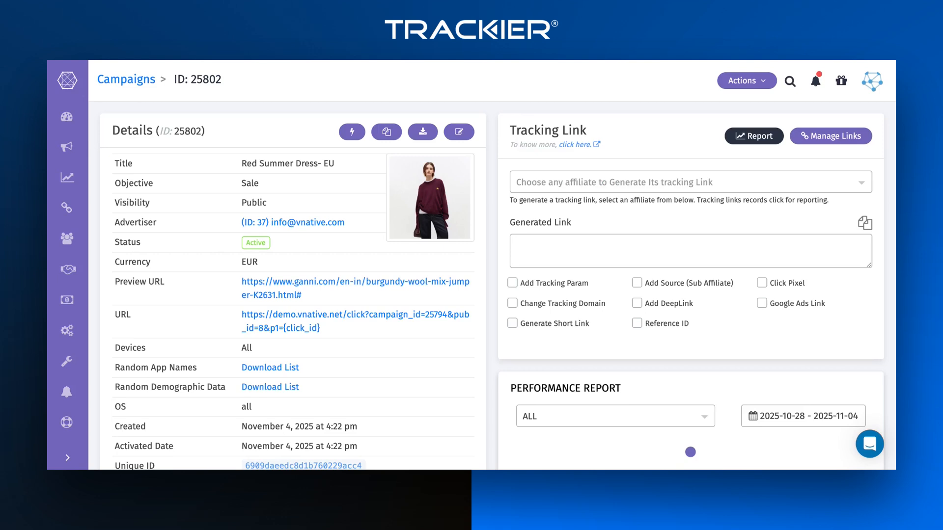
Start a new targeting rule for the campaign with Country as the variable and Allow as the logic
scroll(480, 331, down, 7)
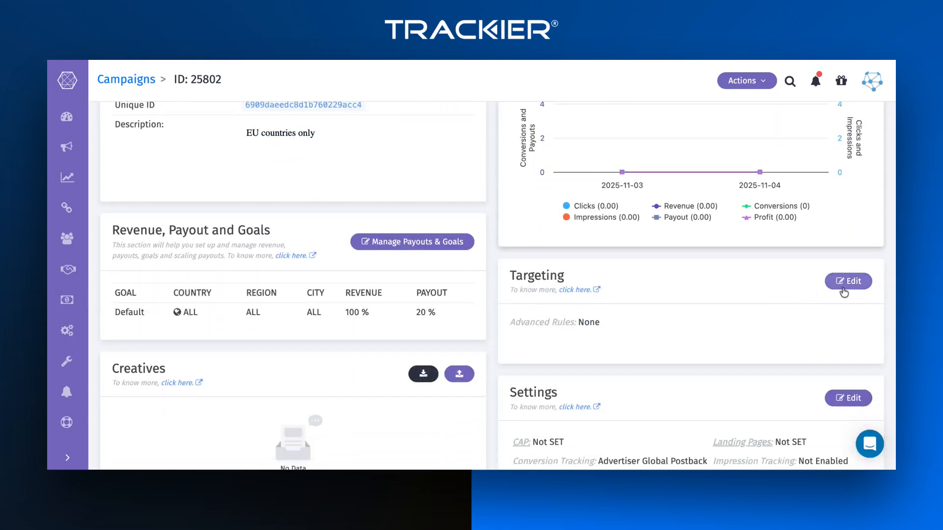
click(843, 293)
click(747, 80)
click(759, 100)
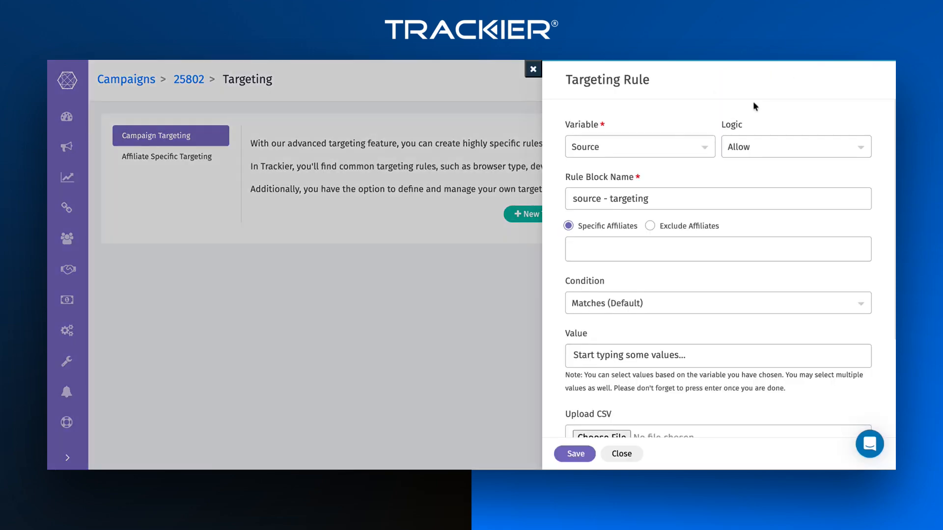
click(636, 154)
click(592, 301)
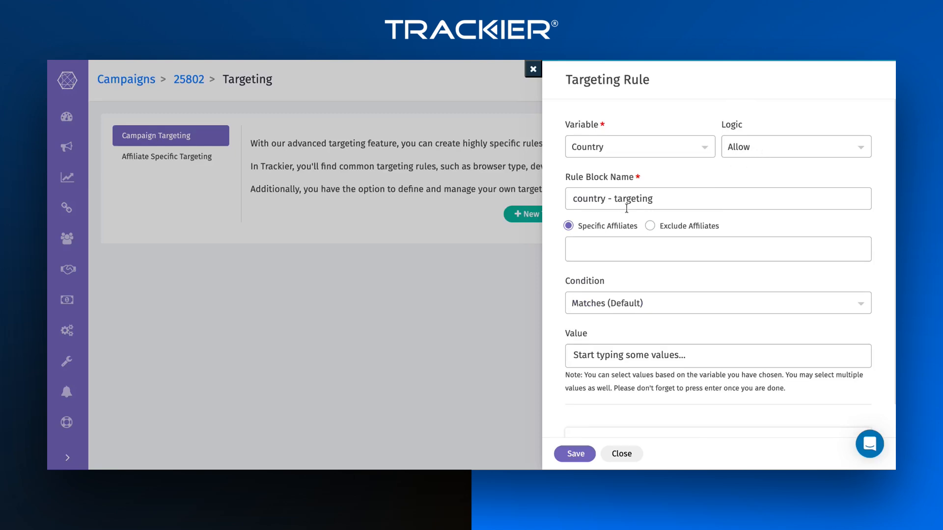
Add Austria and Belgium as the country rule's values and save the rule
scroll(625, 270, down, 1)
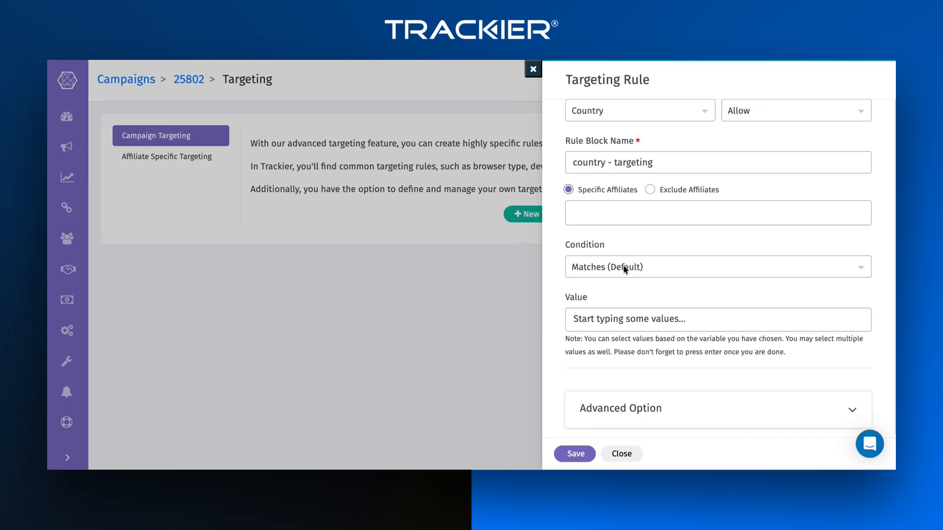
click(602, 320)
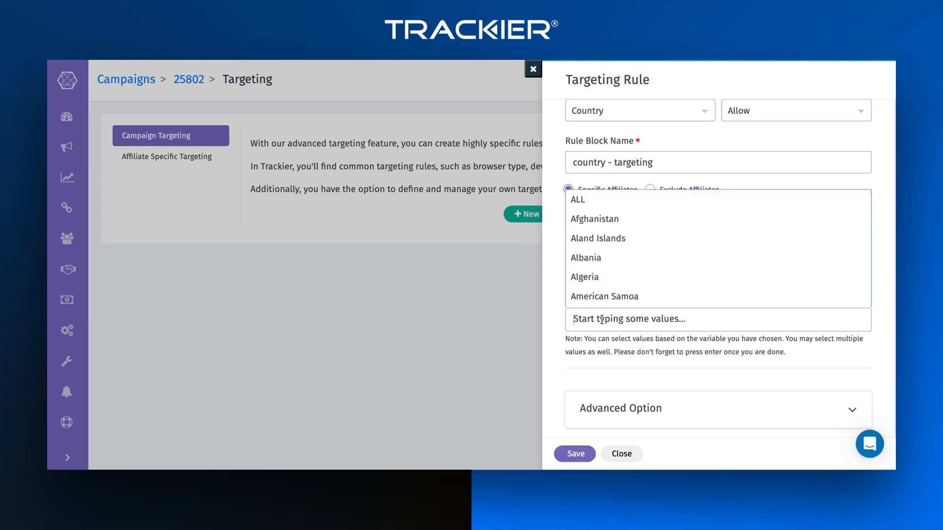
text(austr)
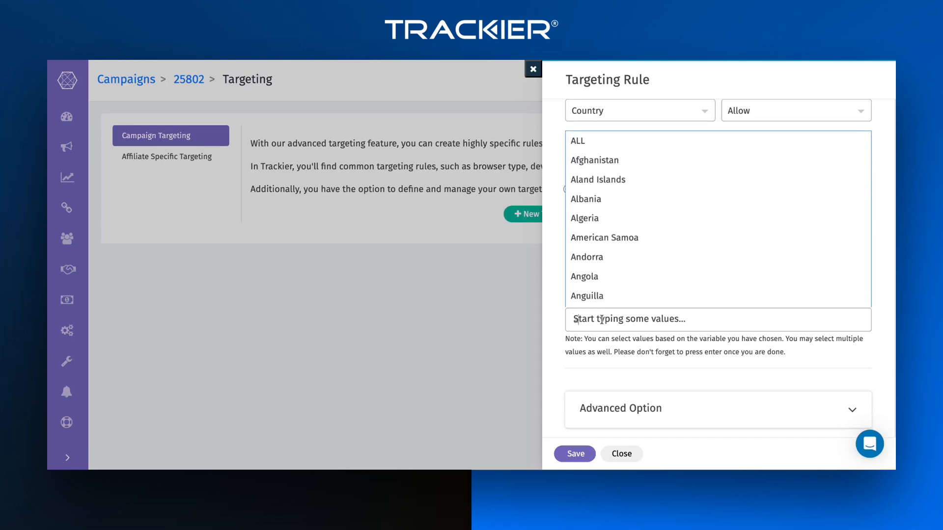
text(belg)
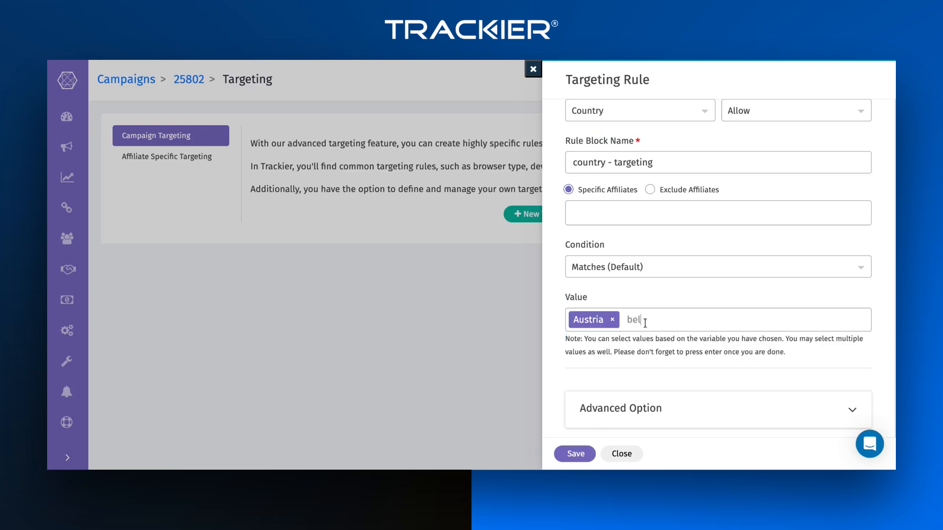
key(Return)
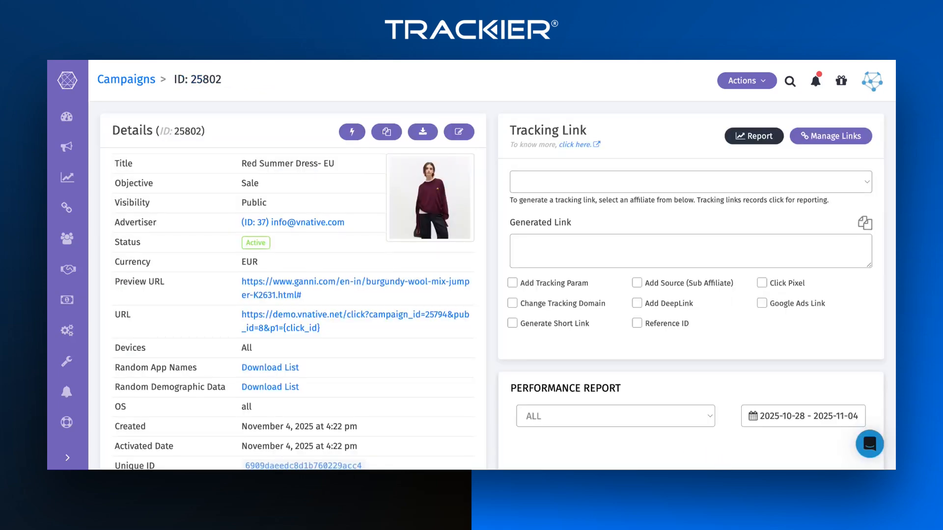
Open the campaign's CAP settings and start adding a new cap
scroll(602, 361, down, 15)
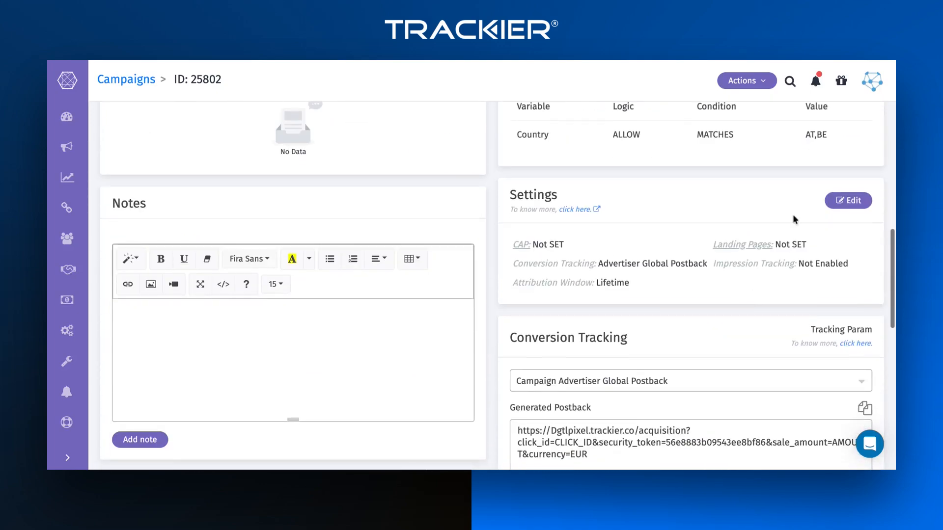
click(849, 201)
click(151, 216)
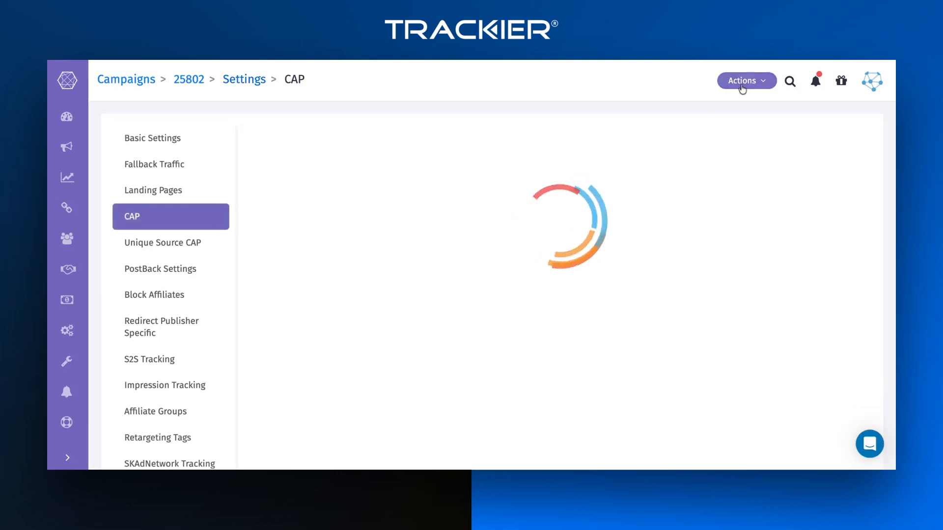
click(740, 83)
click(740, 103)
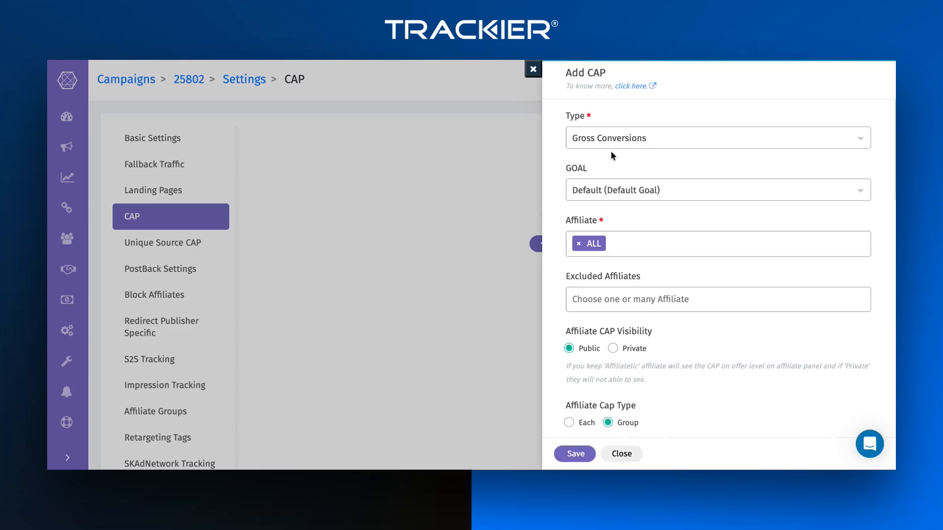
Review the cap's affiliate visibility and cap type options, and set its monthly limit to 1000
scroll(643, 222, down, 3)
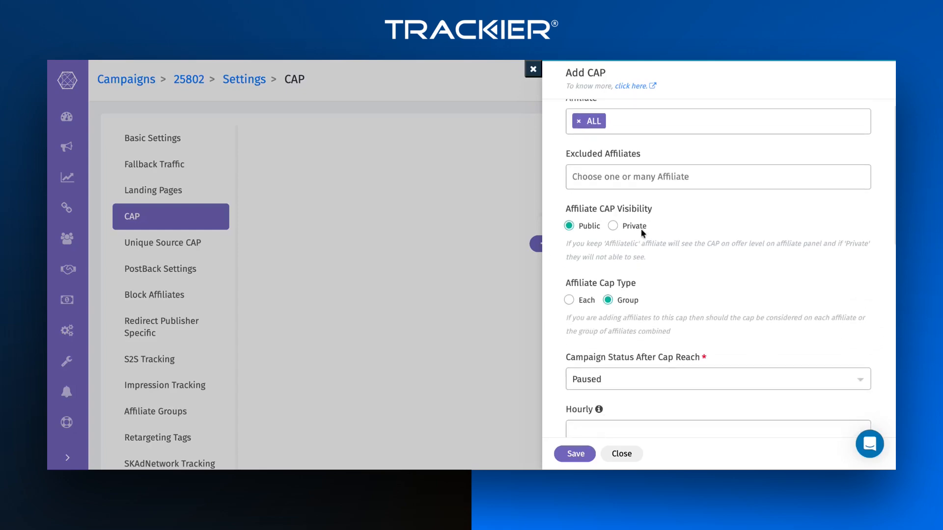
scroll(642, 234, down, 2)
scroll(638, 218, up, 2)
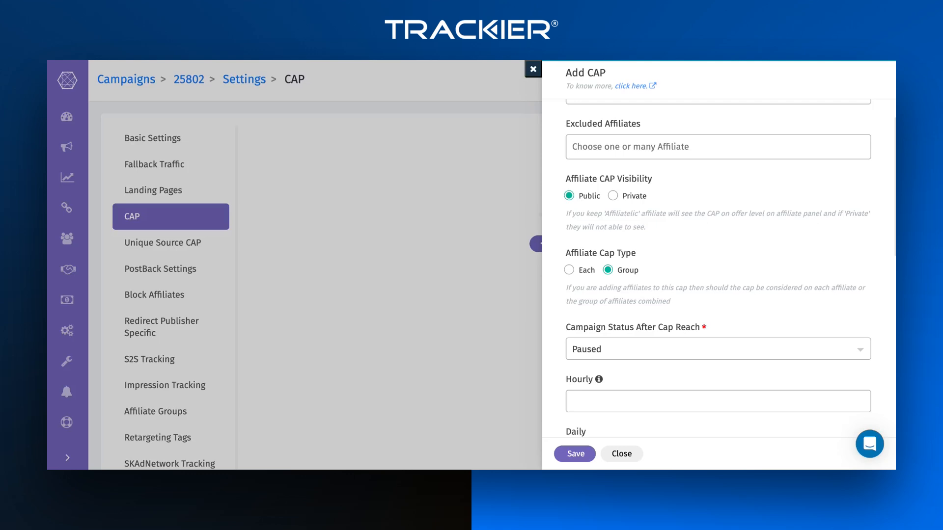
scroll(629, 295, down, 1)
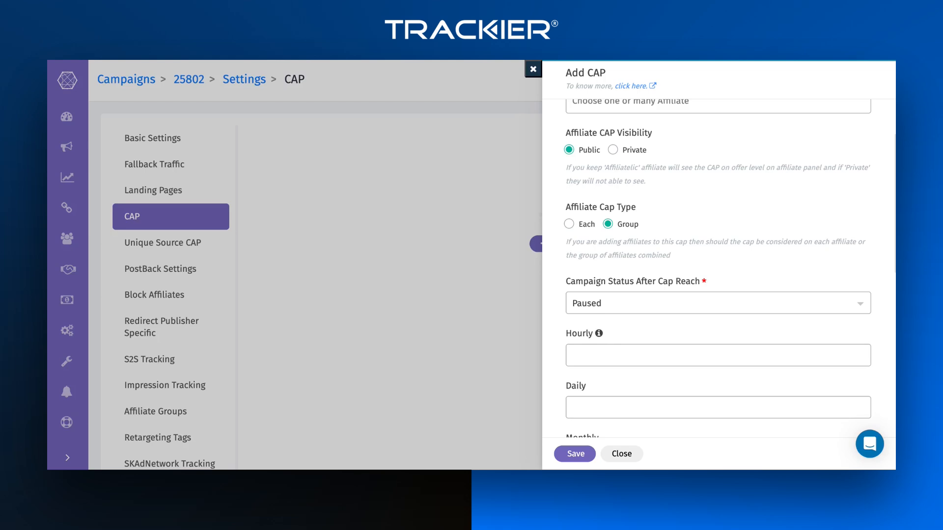
scroll(659, 255, down, 1)
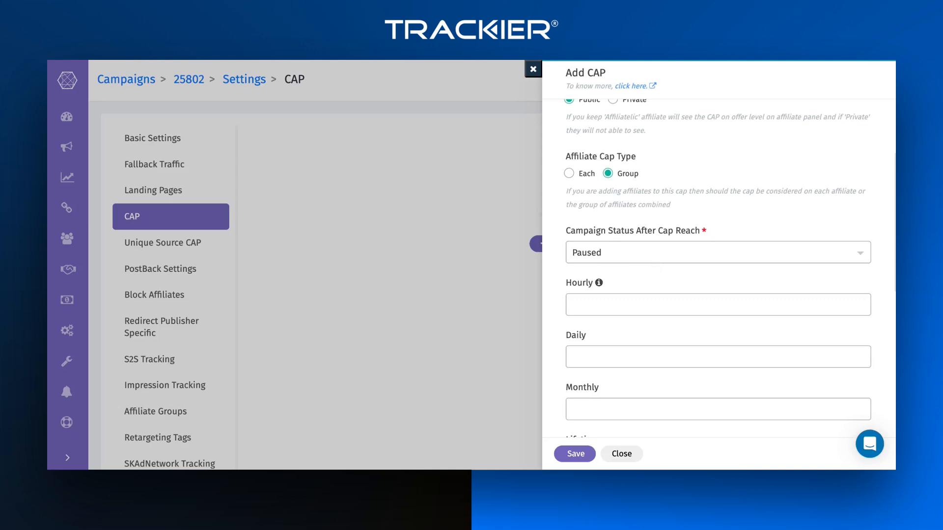
scroll(614, 290, down, 1)
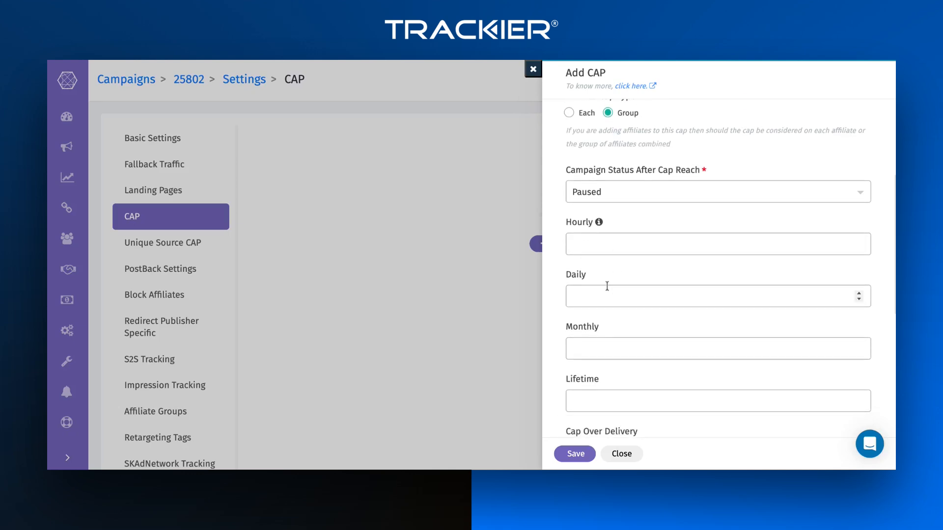
click(583, 350)
text(1000)
Keep the cap's redirect set to Blank and save the cap
scroll(585, 351, down, 2)
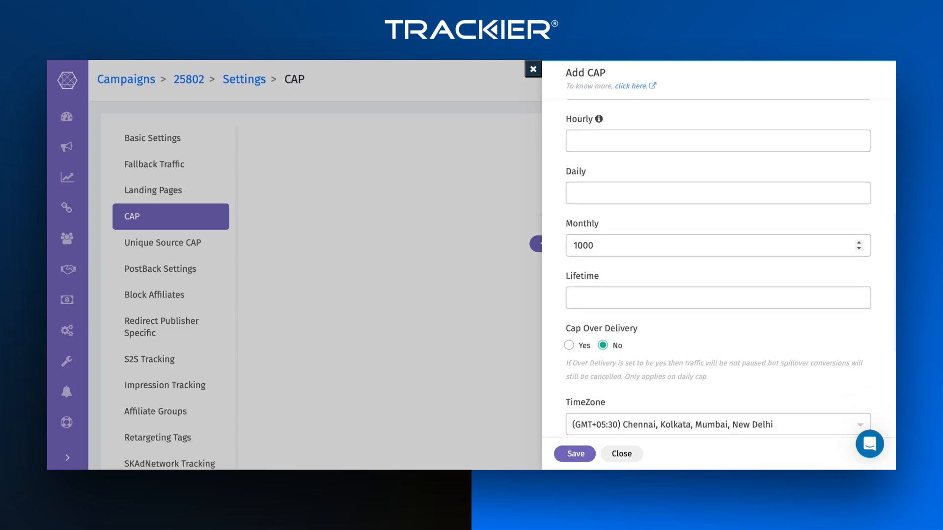
scroll(678, 358, down, 1)
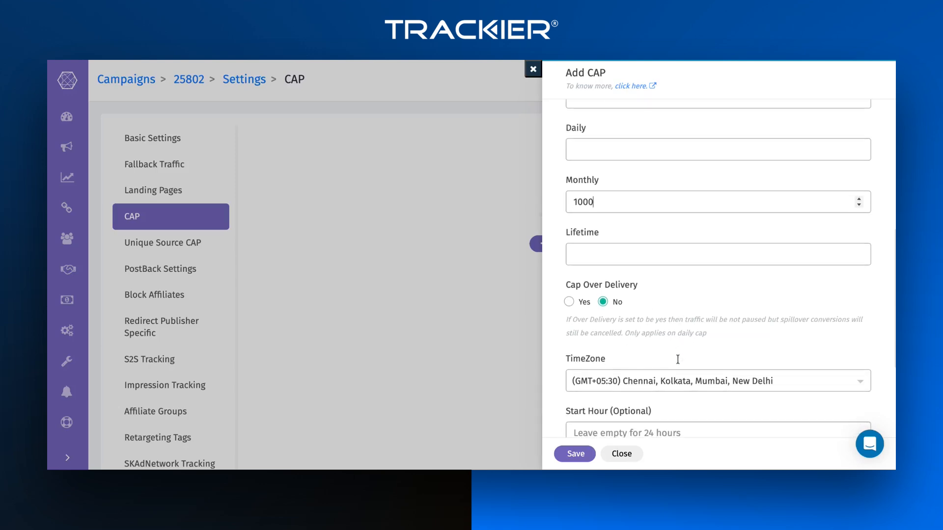
scroll(661, 370, down, 3)
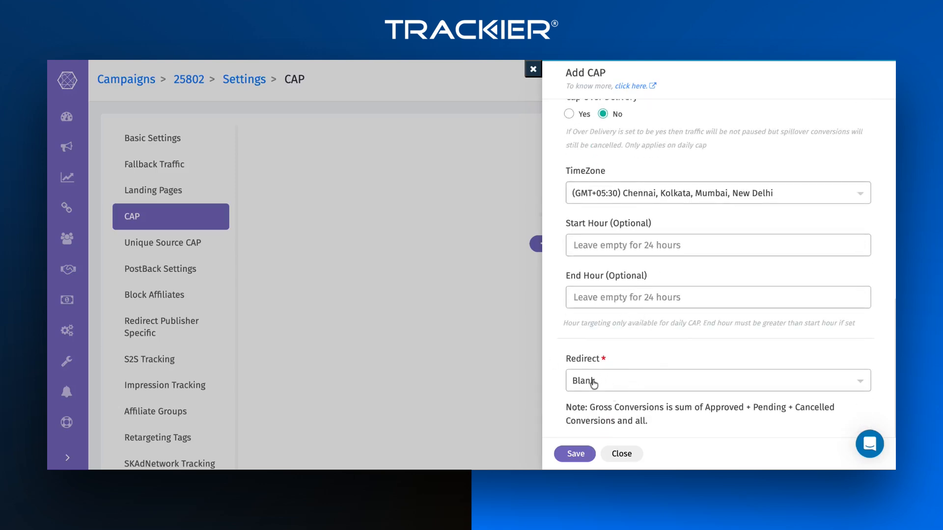
click(620, 388)
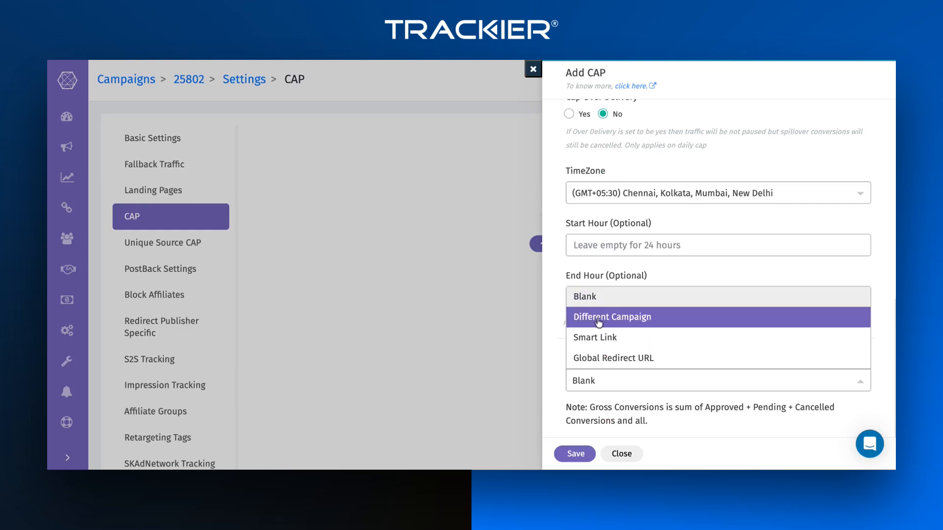
click(606, 298)
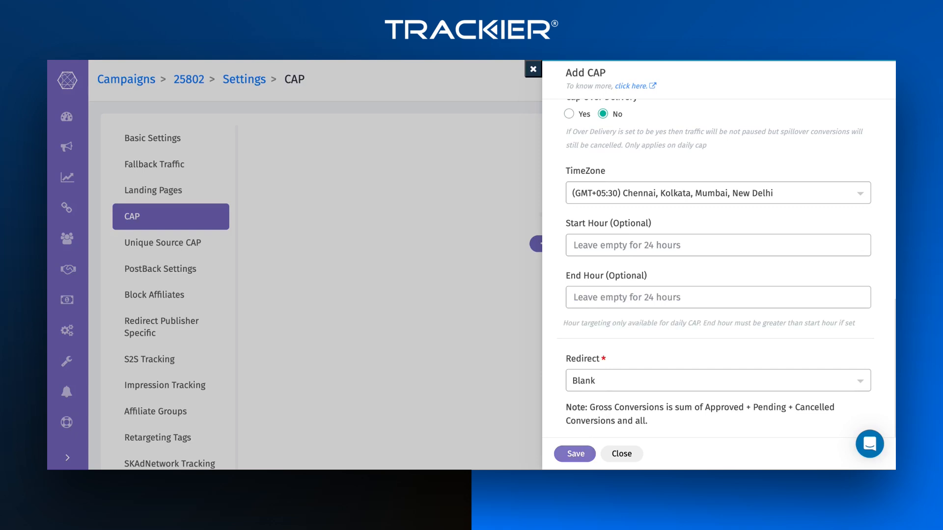
click(575, 453)
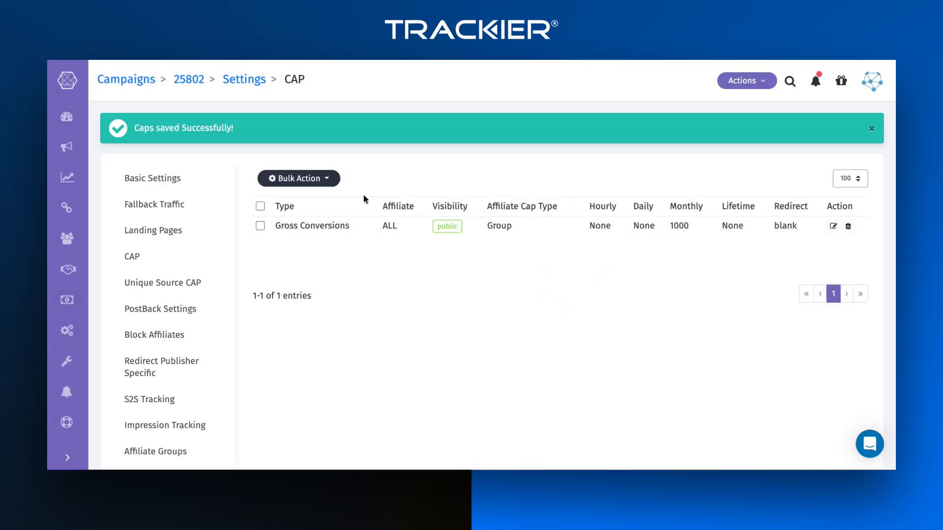
Return to campaign 25802, generate its tracking link for the affiliate Pied piper Comp and copy the link
click(189, 80)
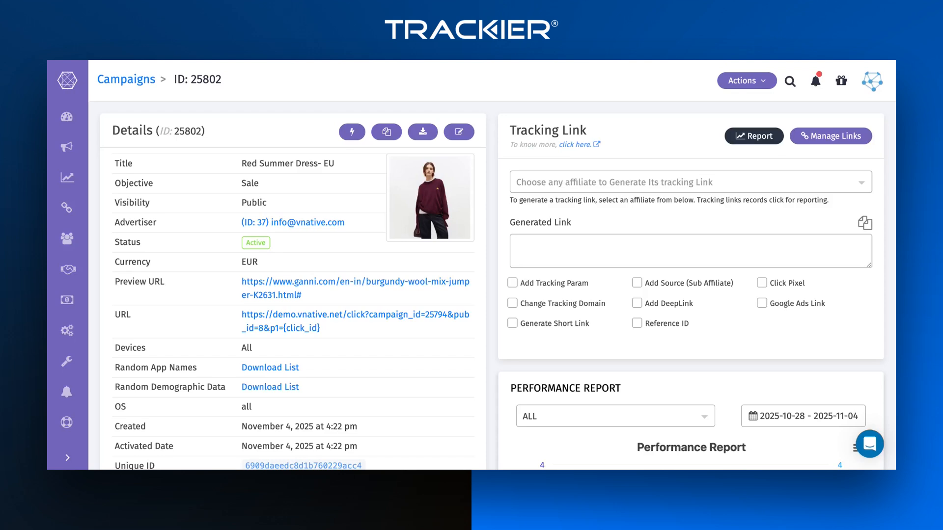
click(556, 183)
click(553, 233)
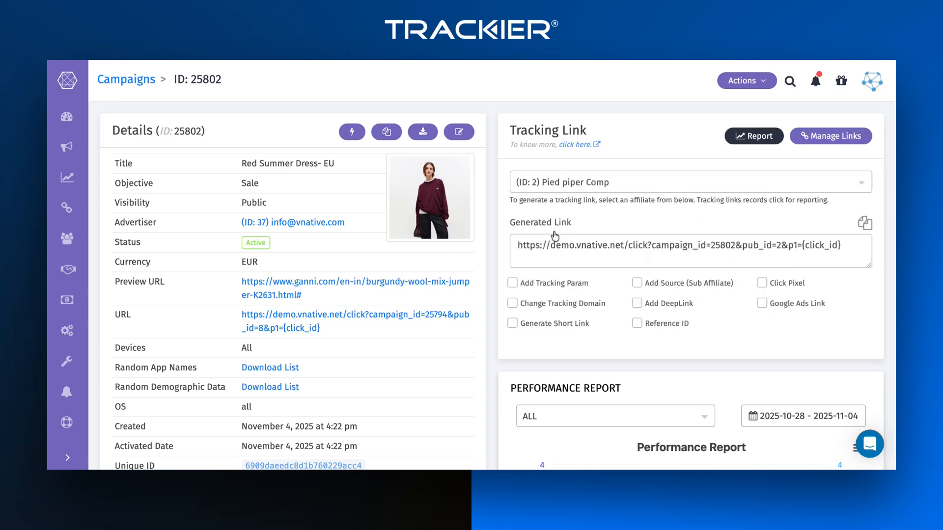
click(864, 223)
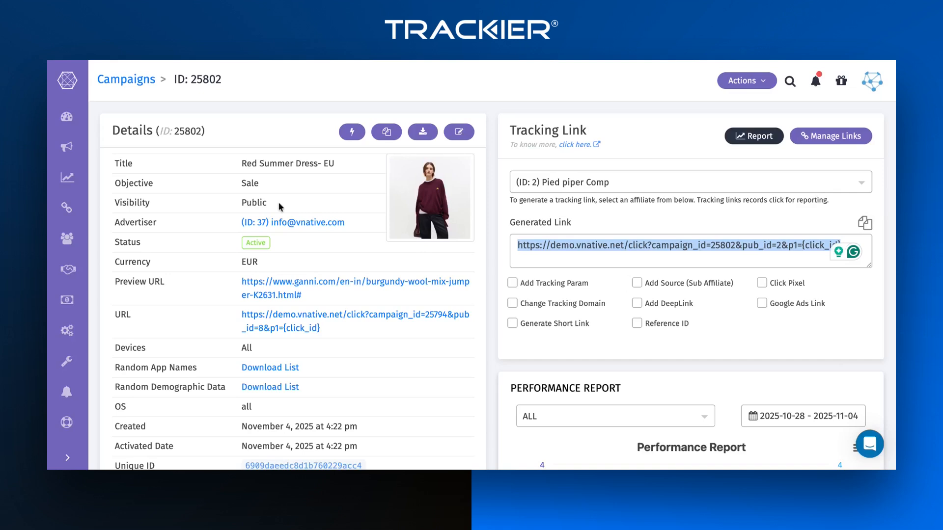
Open the PostBack Test page from the affiliates' Postbacks & Pixels section
mouse_move(67, 238)
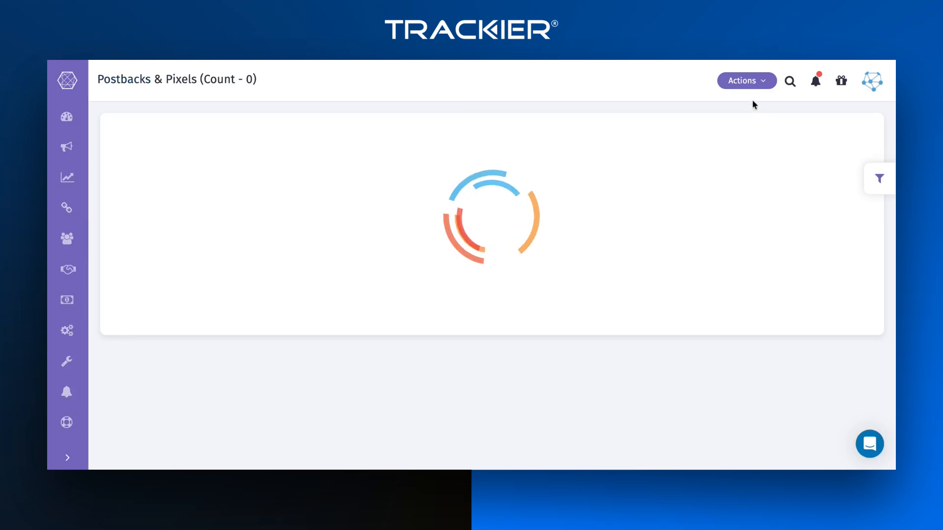
click(753, 83)
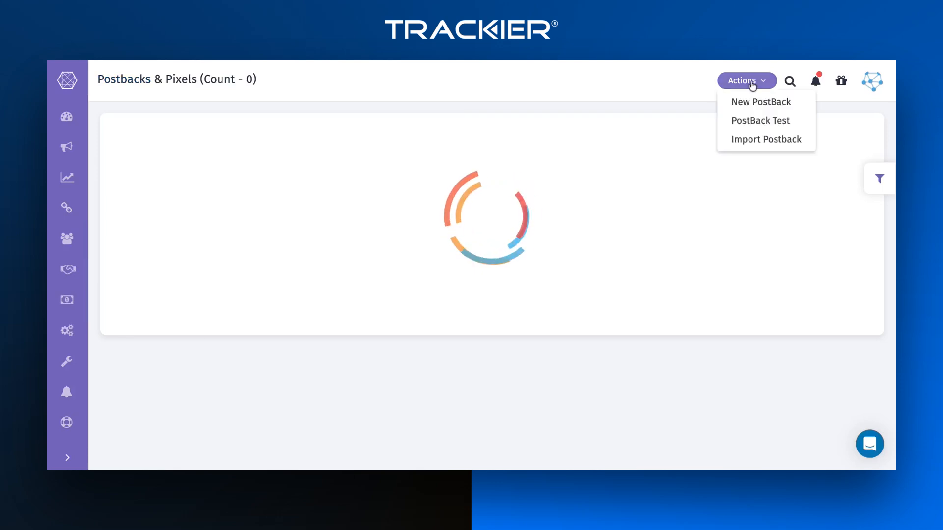
click(760, 104)
click(752, 82)
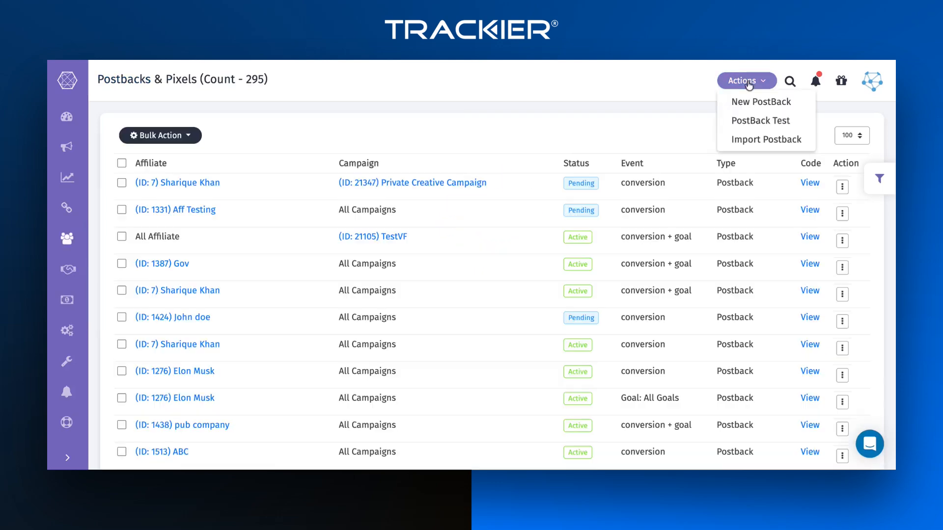
click(741, 126)
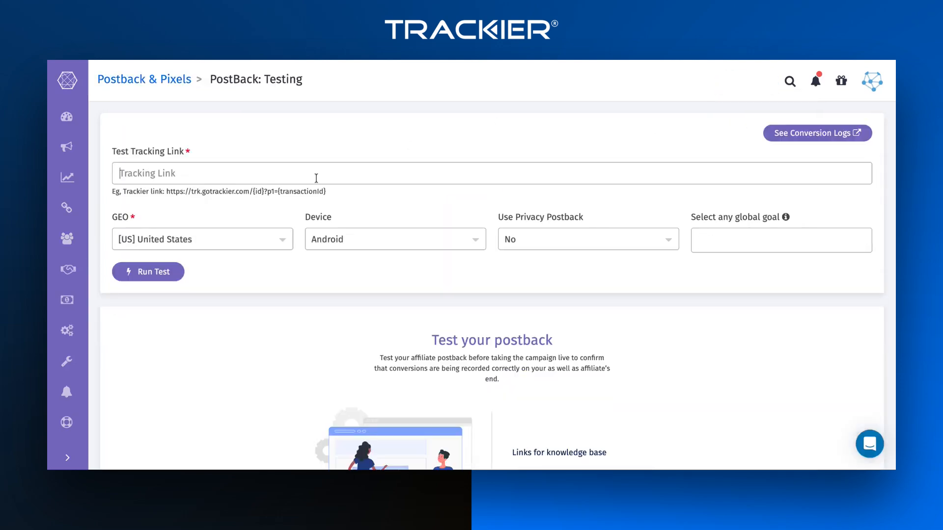
Paste the copied link as the test tracking link, set the GEO to Austria and run the postback test
click(316, 178)
key(ctrl+v)
click(254, 242)
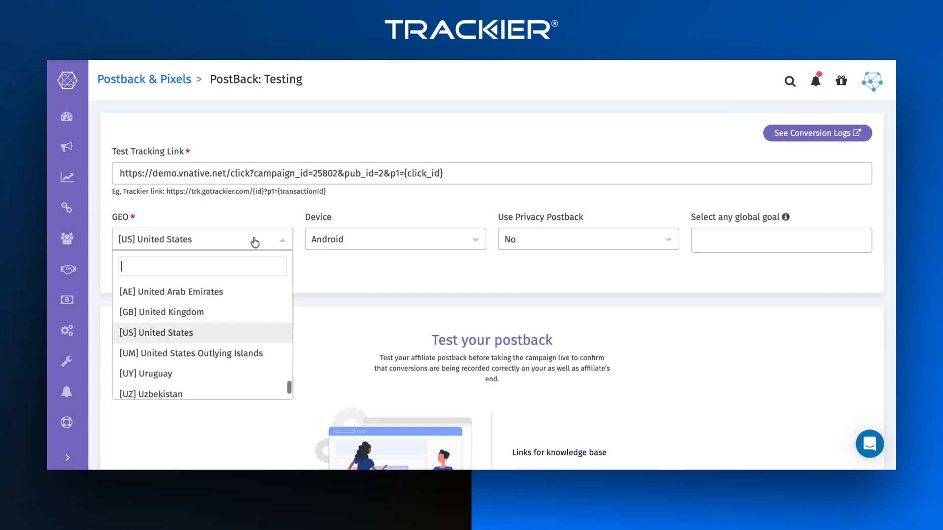
text(austr)
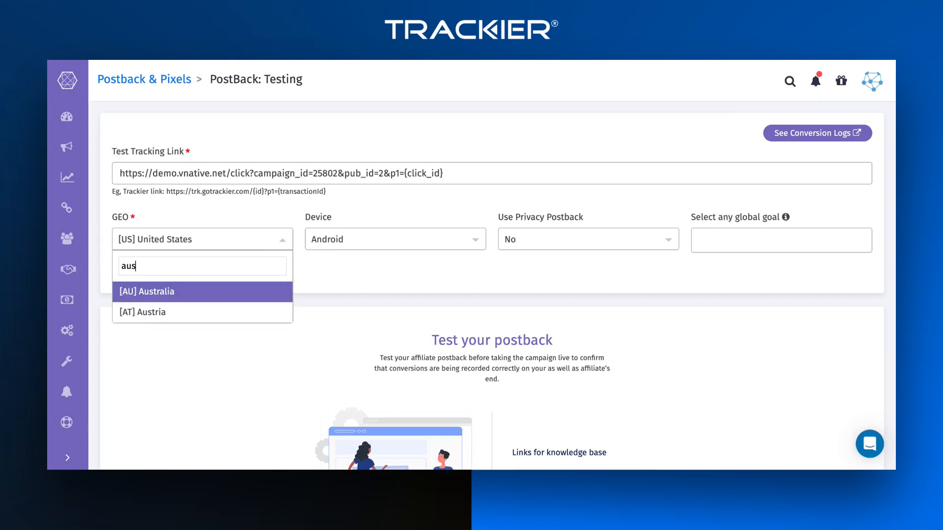
click(142, 310)
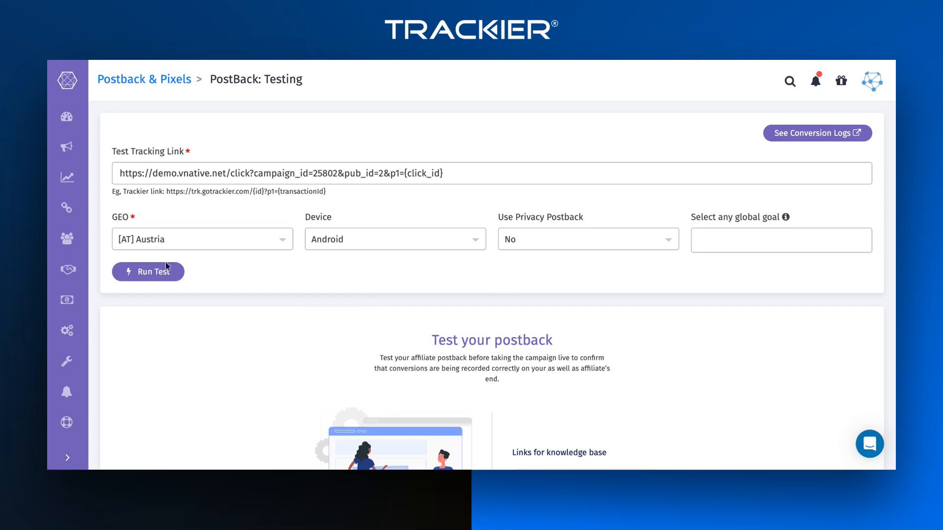
click(151, 276)
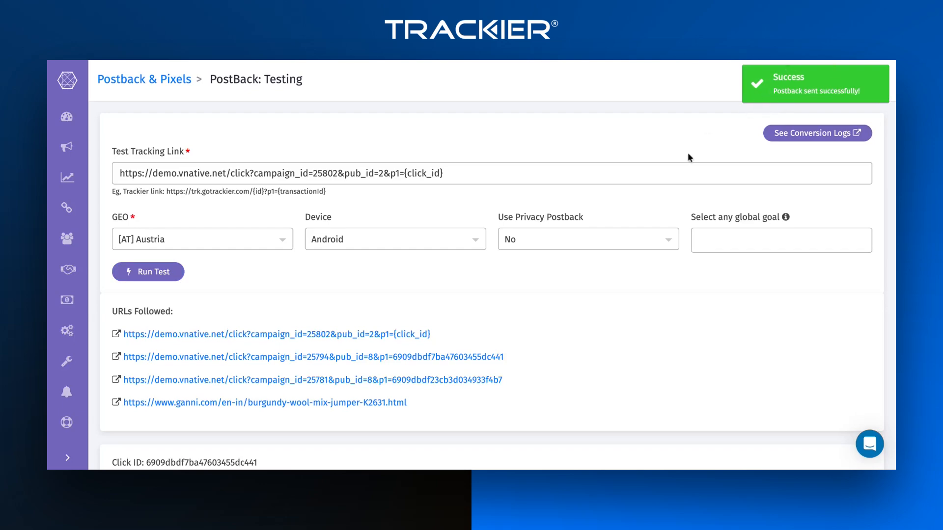
Copy the test's conversion ID and filter the Conversion Report by it
scroll(688, 156, down, 3)
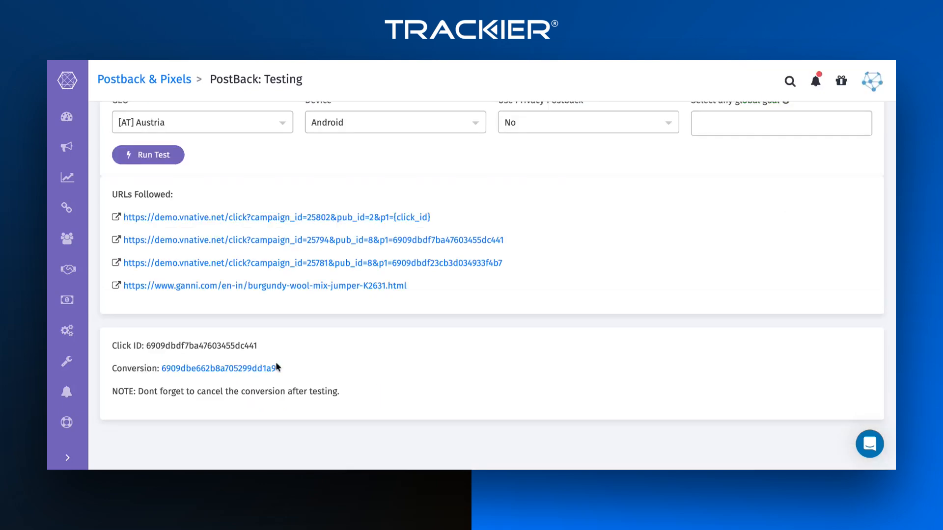
drag(279, 369, 162, 372)
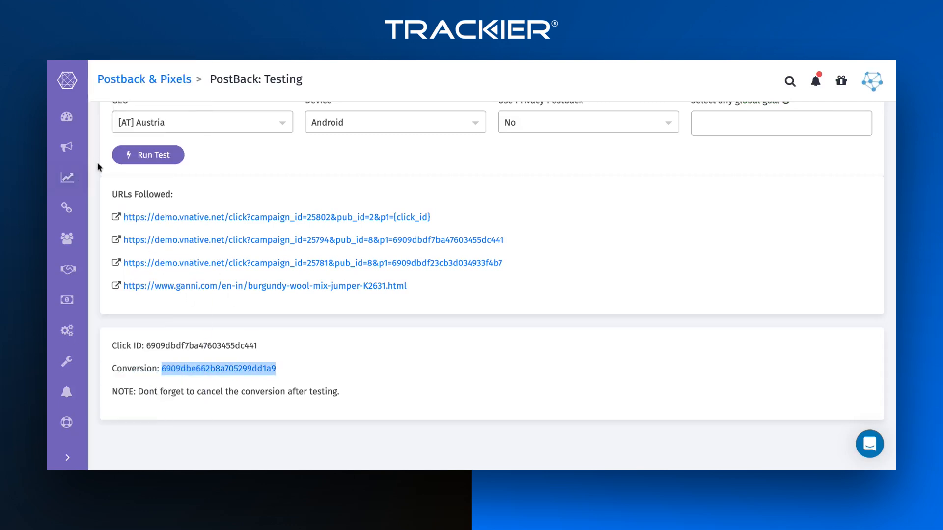
mouse_move(82, 175)
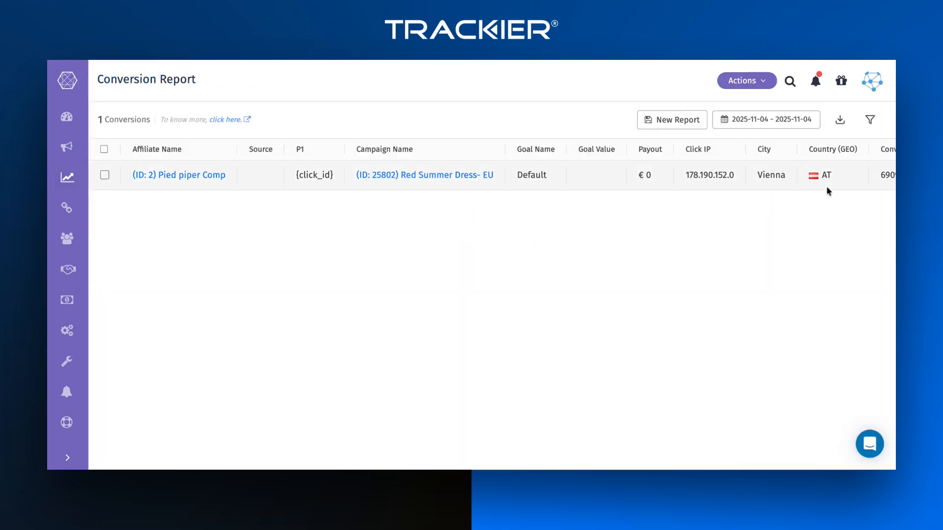
click(862, 131)
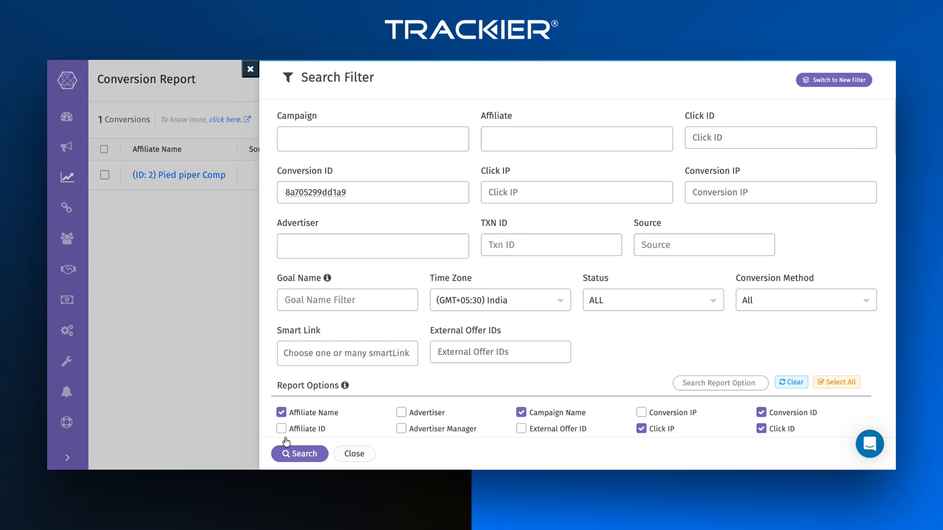
click(298, 453)
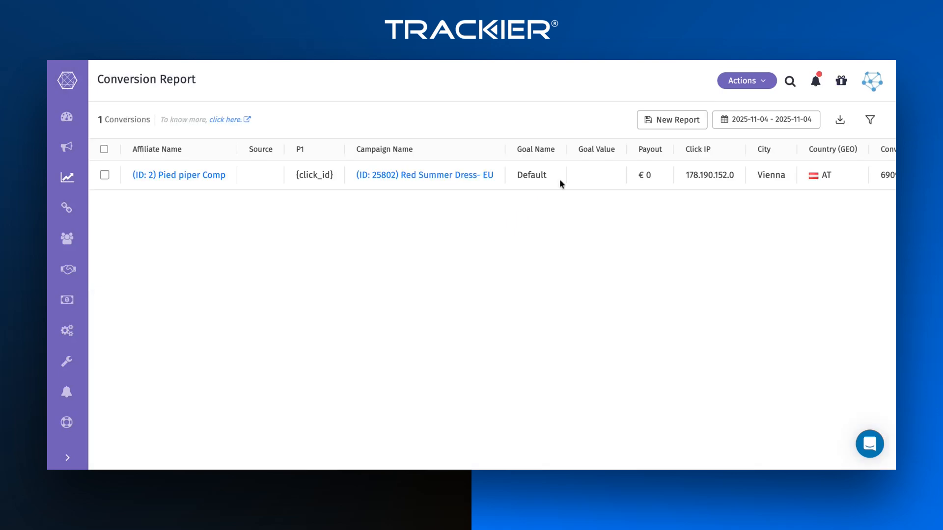
Examine the test conversion's details across the report columns and clear its selection
click(559, 179)
scroll(547, 239, right, 10)
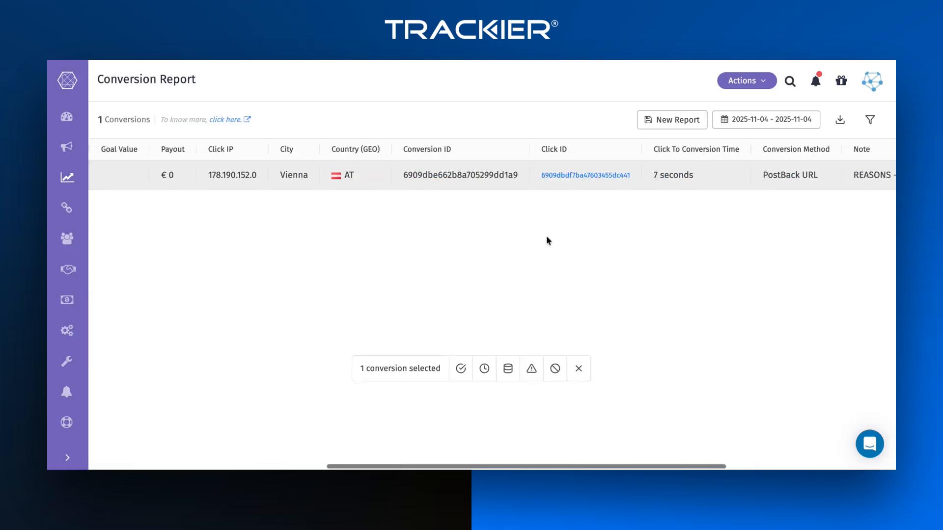
scroll(558, 237, left, 10)
click(577, 368)
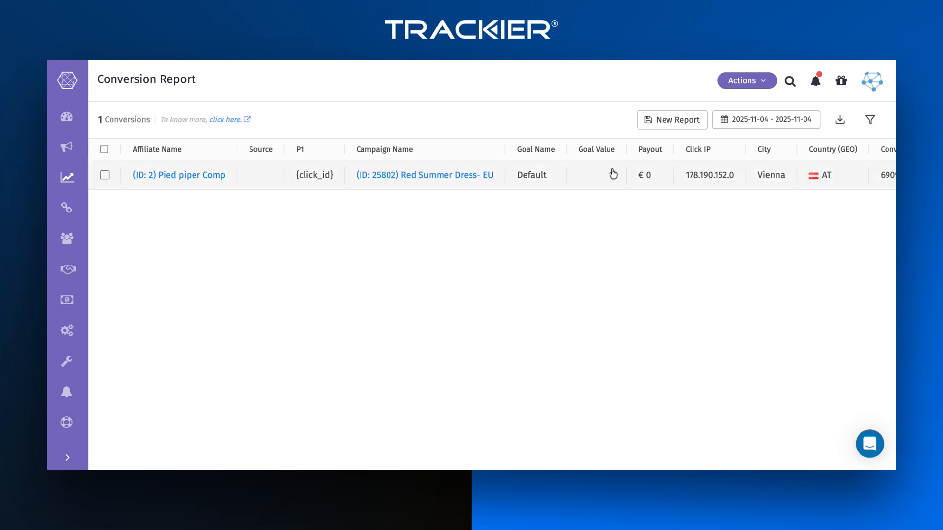